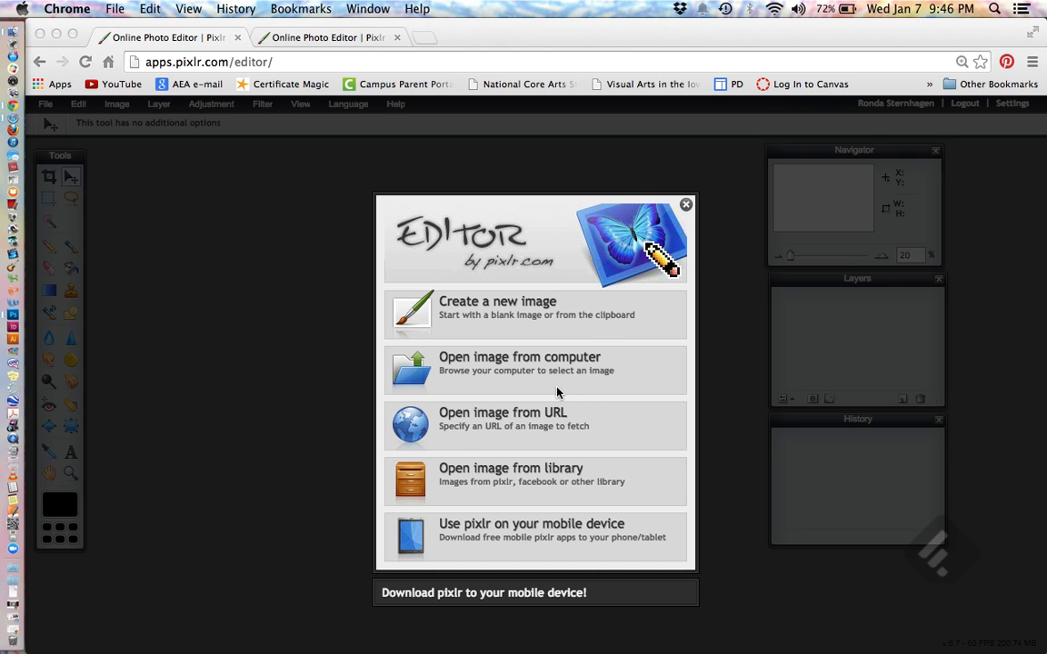
Open the Aestheometry spiral line design image from the computer.
click(527, 373)
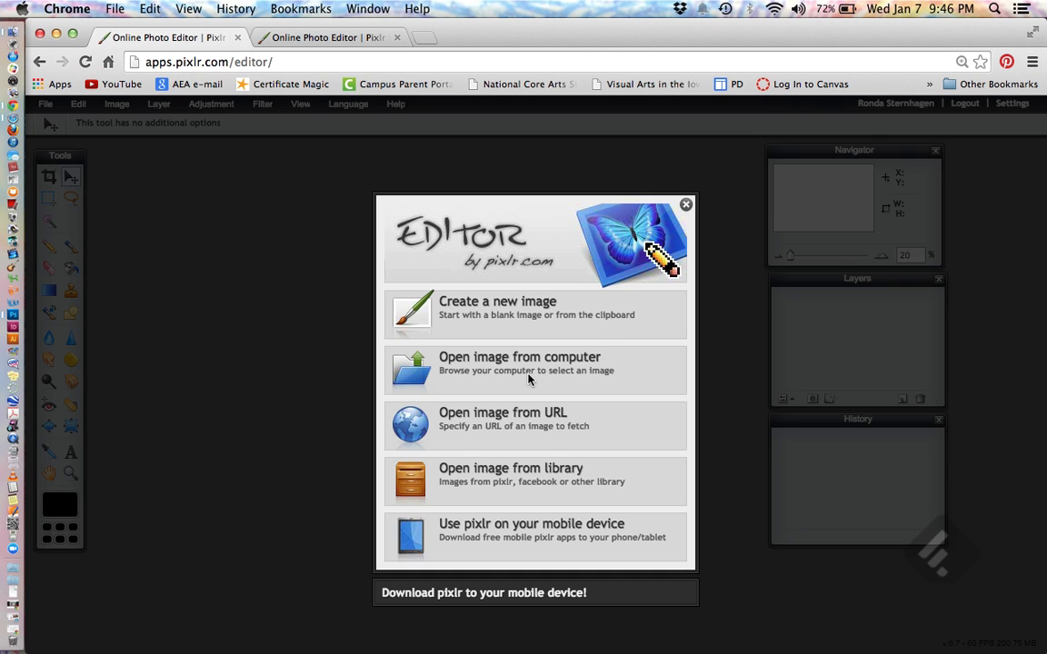
click(474, 371)
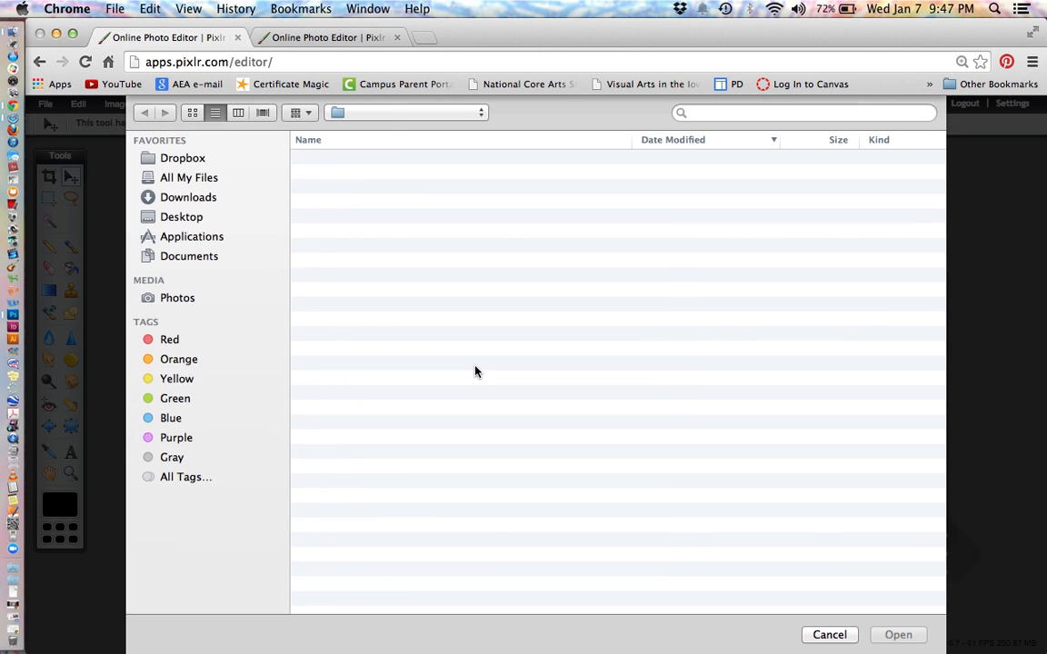
double_click(372, 161)
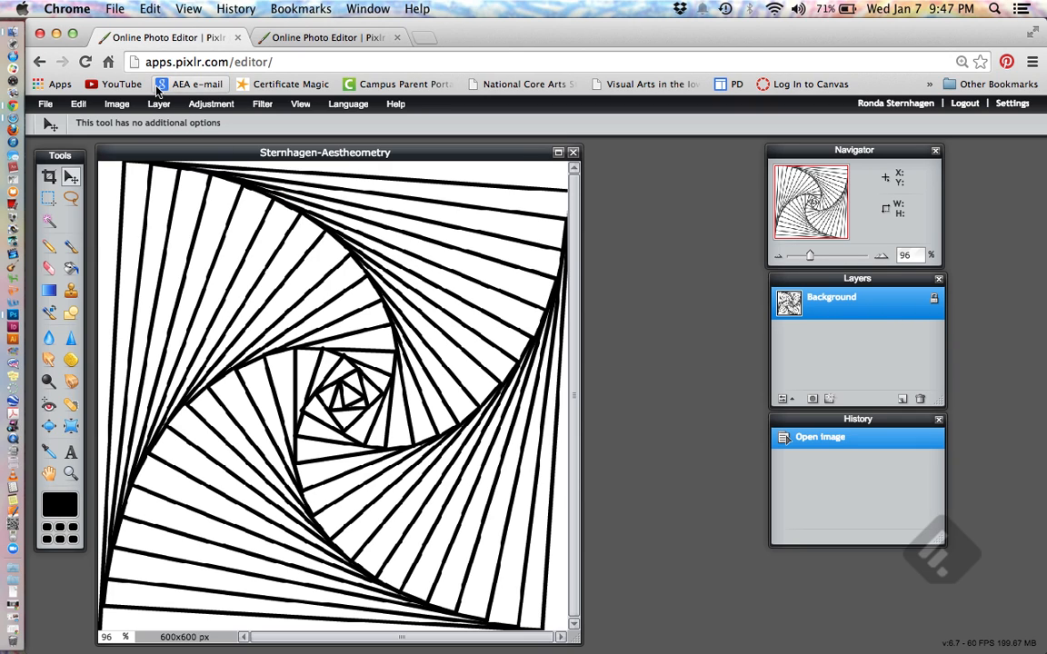
Enlarge the canvas to 3600 pixels wide and 2400 pixels high, keeping the design anchored in the upper-left corner.
click(118, 104)
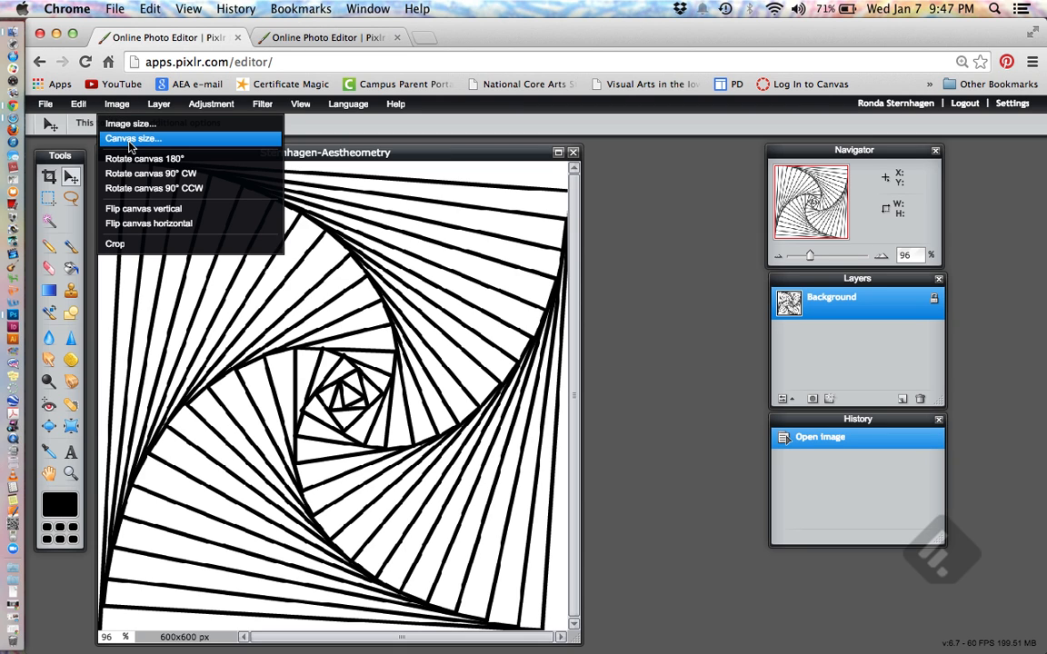
click(132, 141)
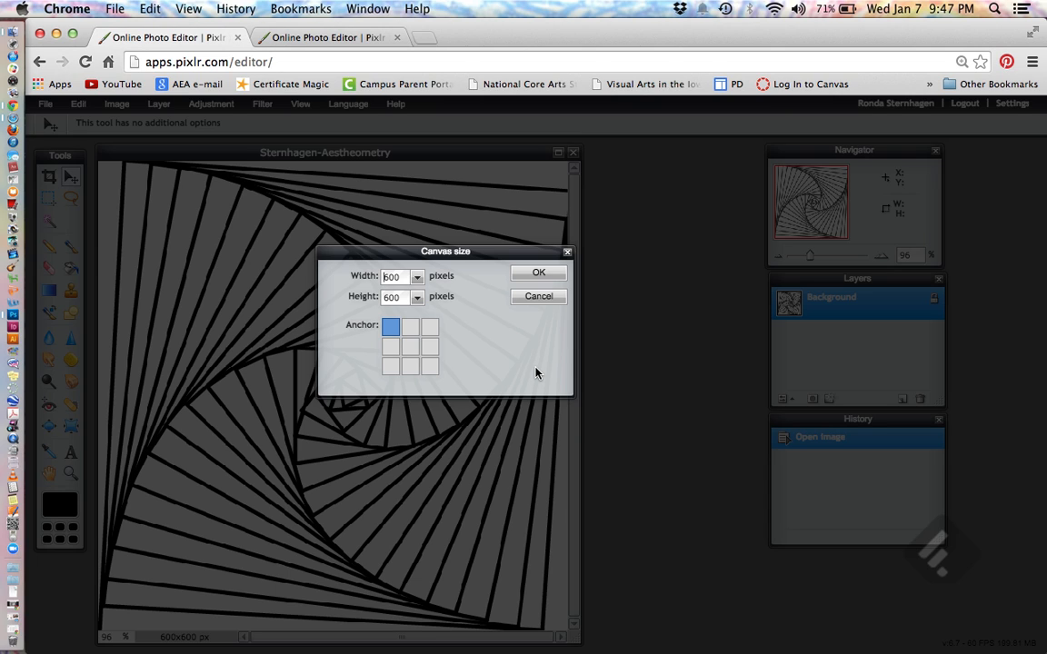
text(3)
key(BackSpace)
double_click(388, 298)
text(2400)
click(542, 274)
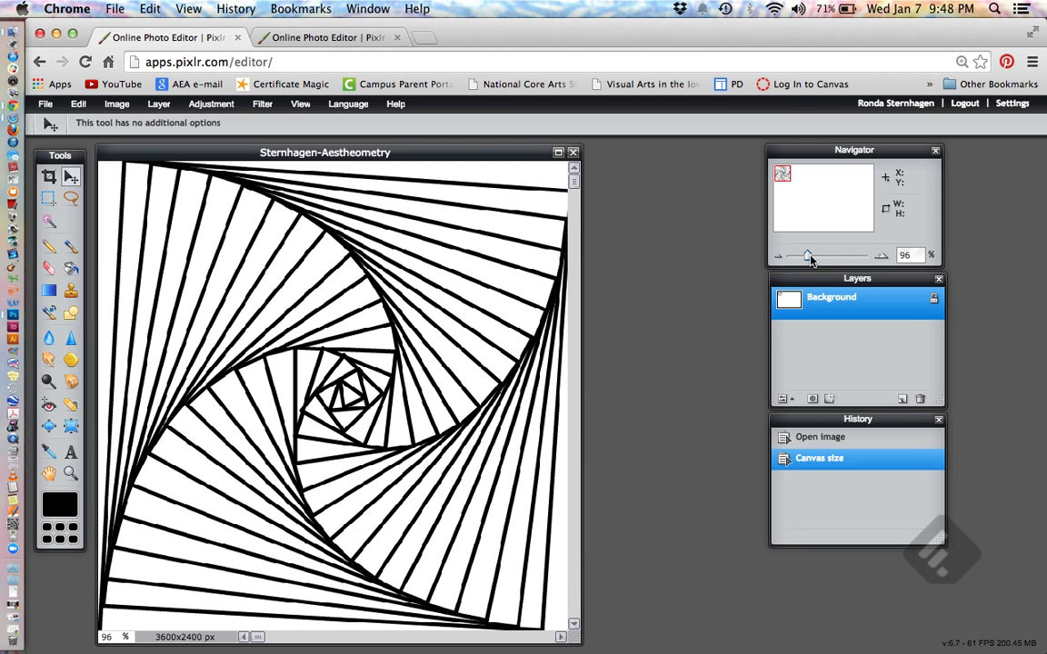
Copy the spiral design using a rectangular marquee of about 600 by 596 pixels around it, and clear the selection.
drag(810, 259, 792, 259)
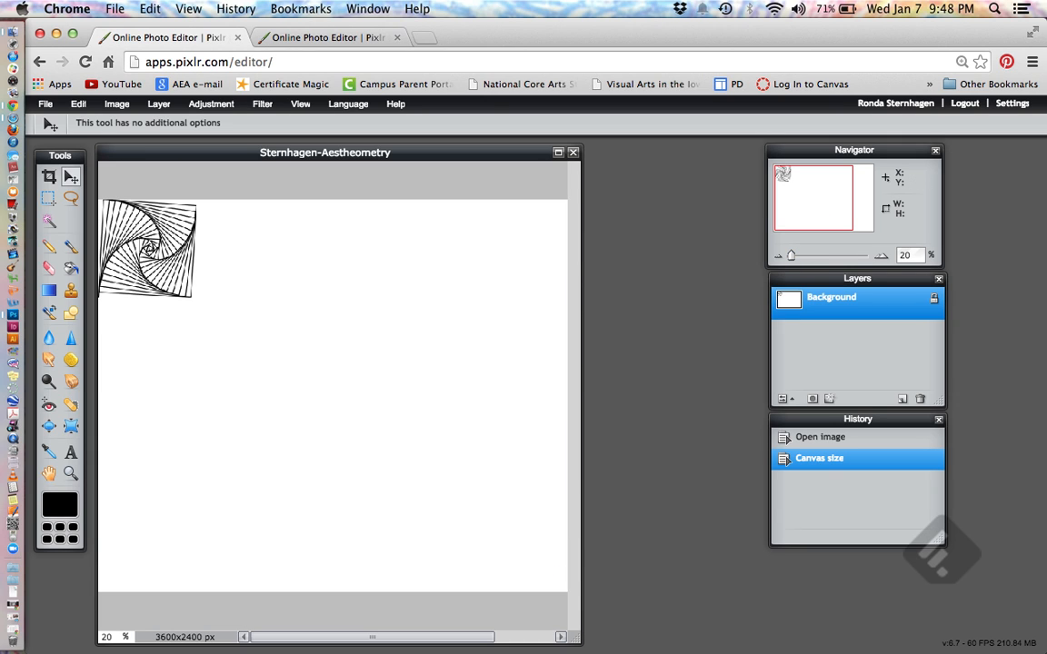
drag(578, 639, 738, 616)
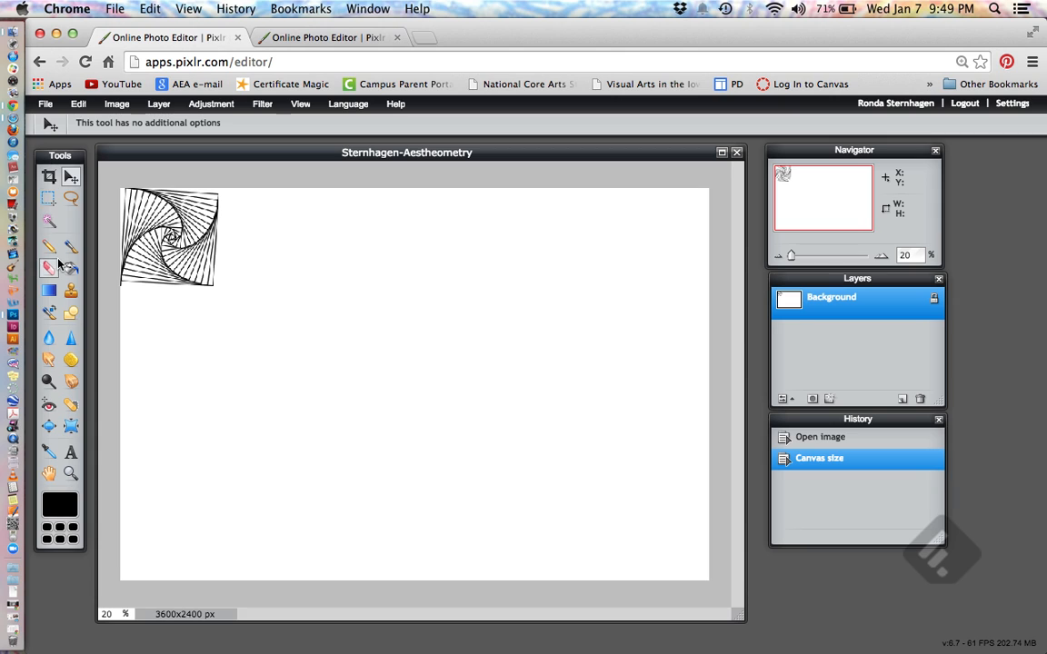
click(49, 200)
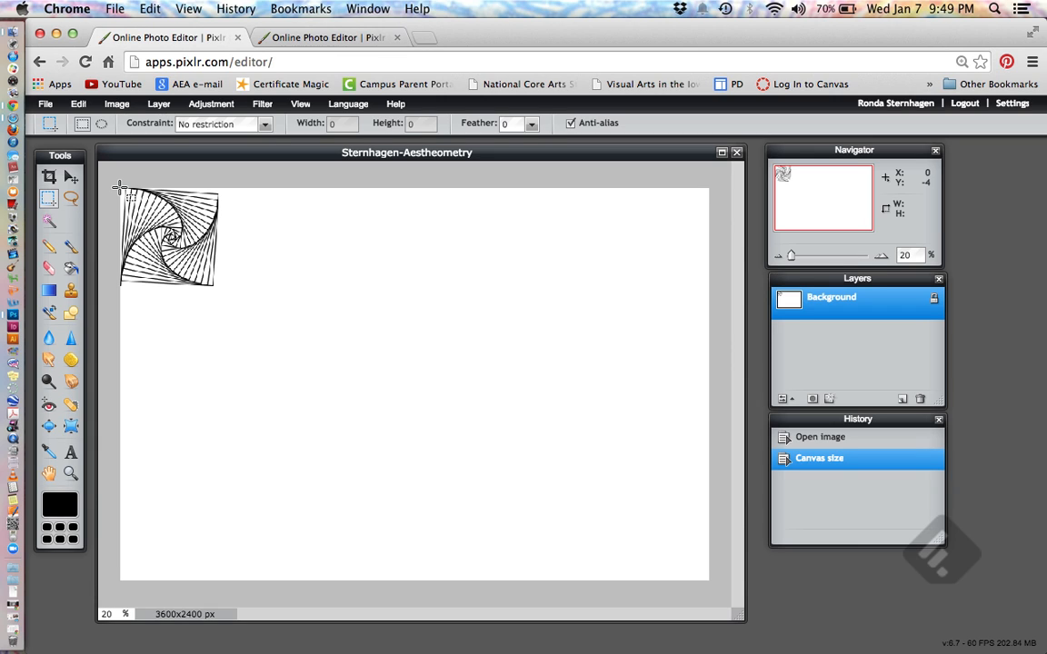
drag(115, 186, 218, 287)
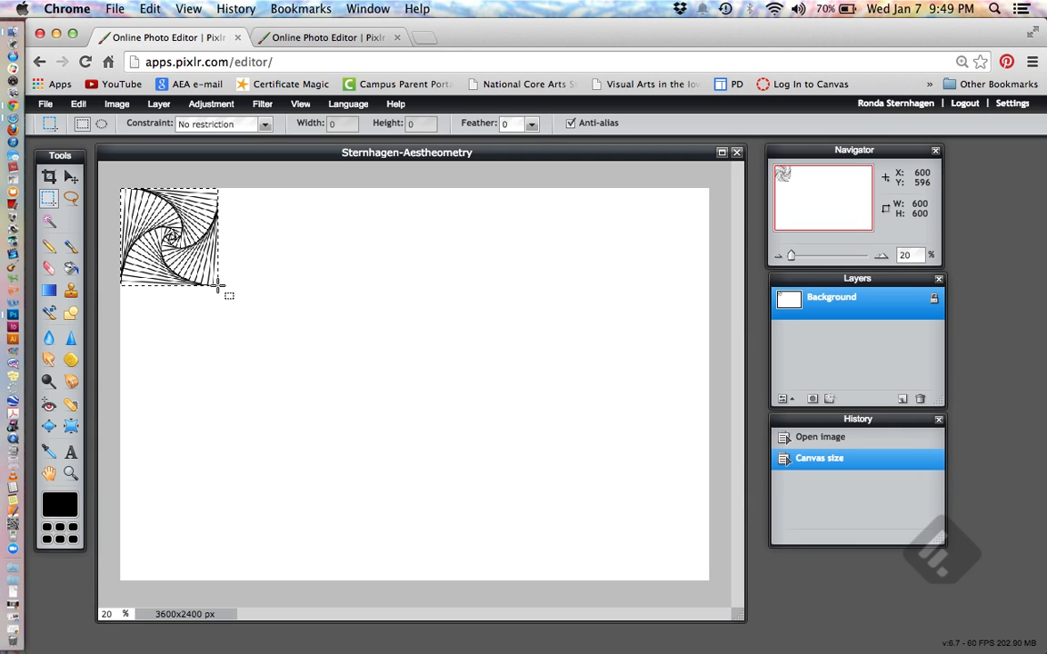
drag(218, 287, 218, 286)
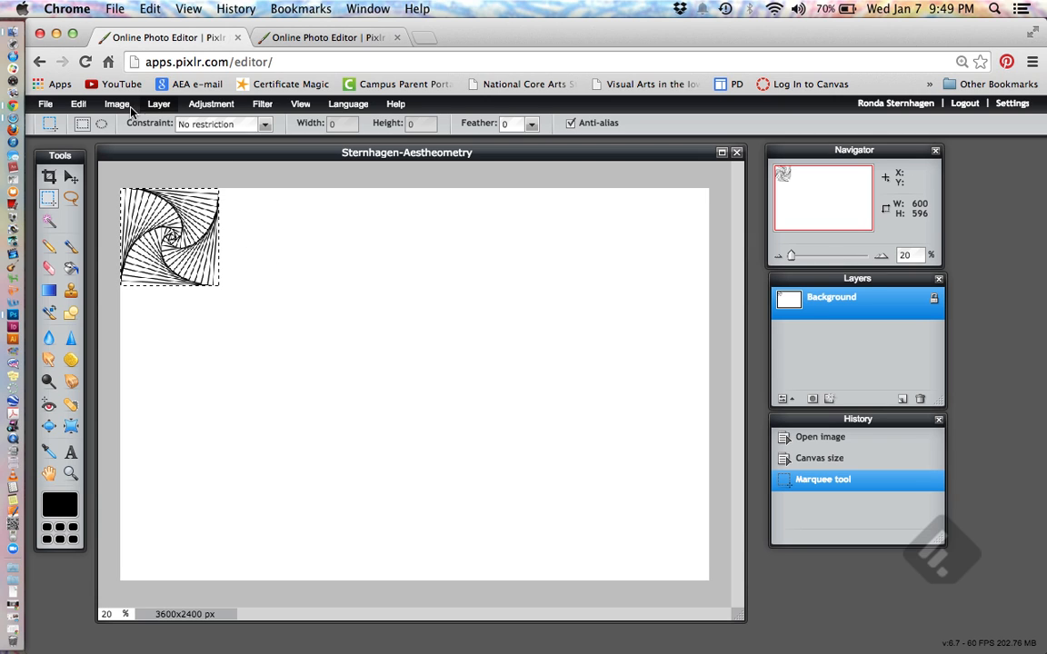
click(78, 105)
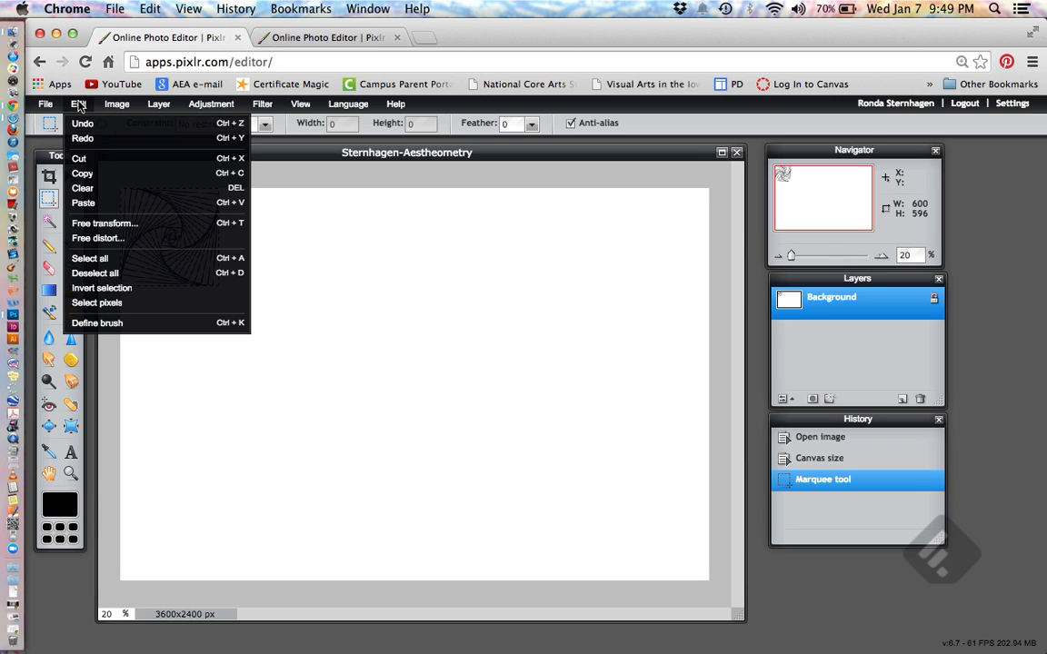
click(94, 180)
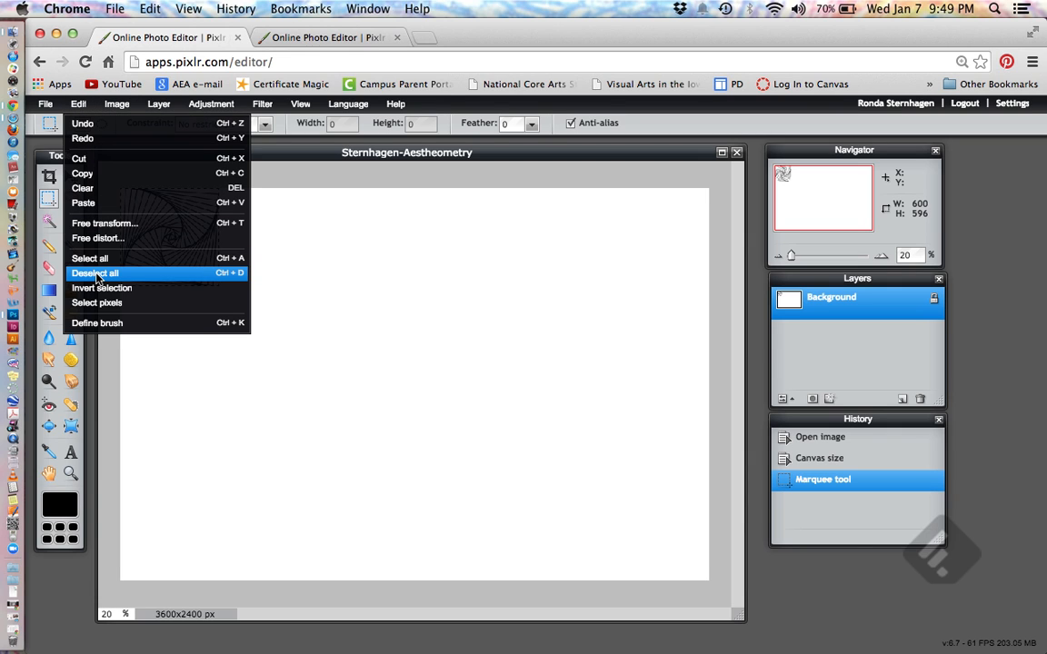
click(99, 274)
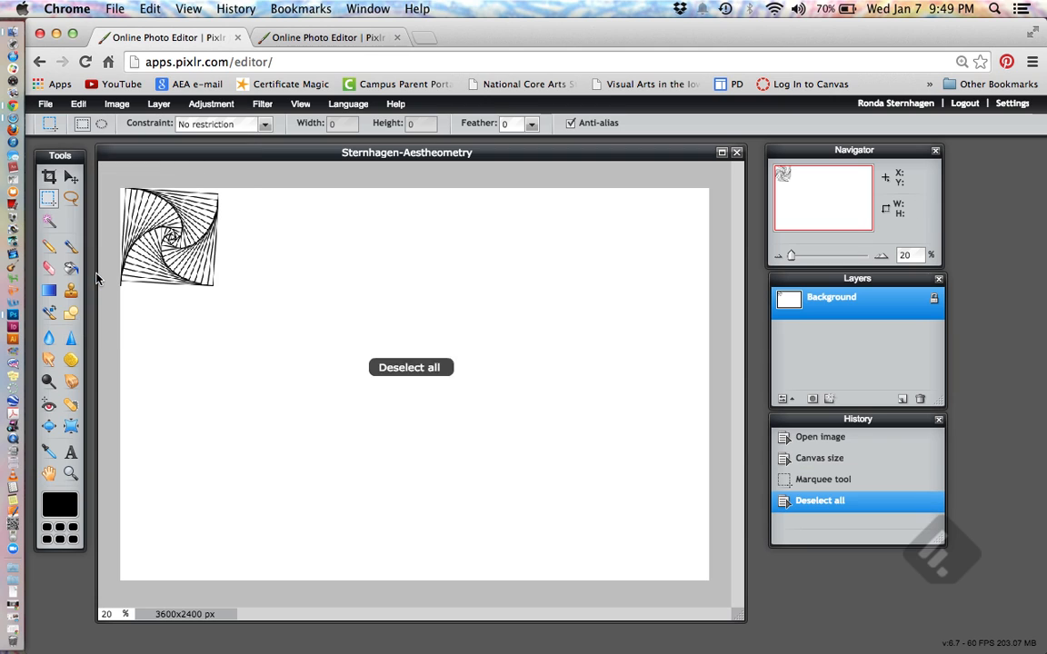
Paste a copy of the spiral and move it directly to the right of the original, aligned with the canvas's upper edge.
click(79, 104)
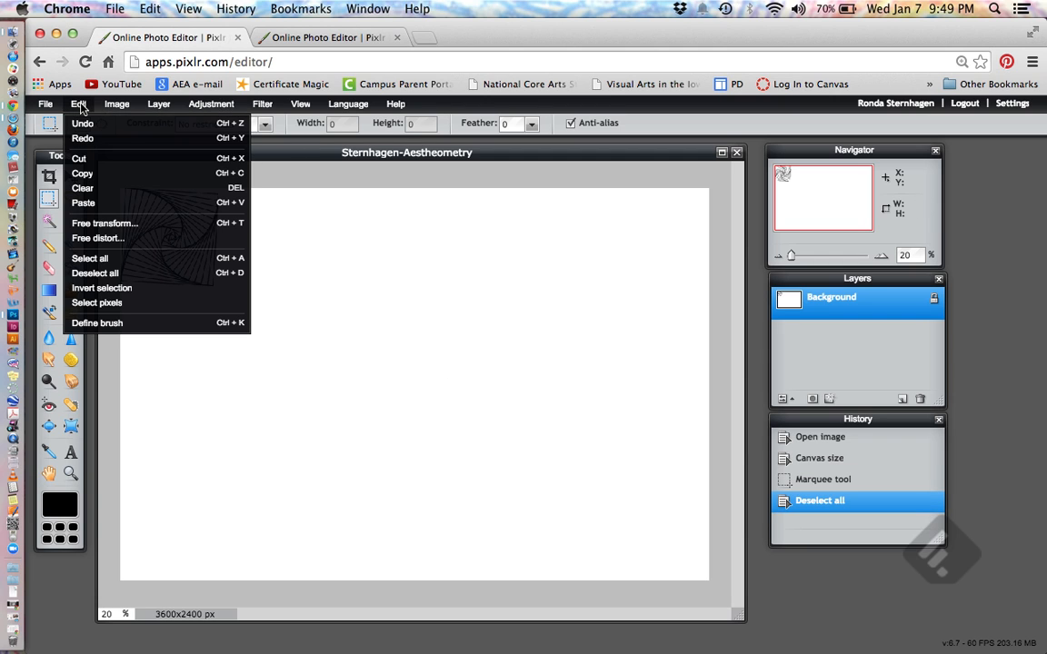
click(83, 201)
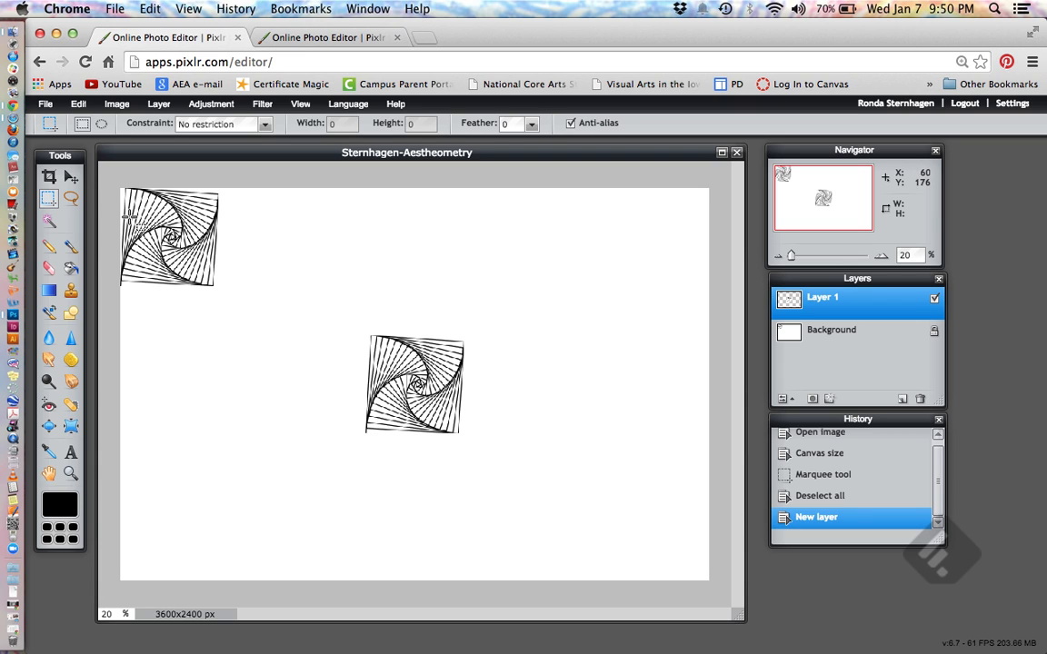
click(73, 179)
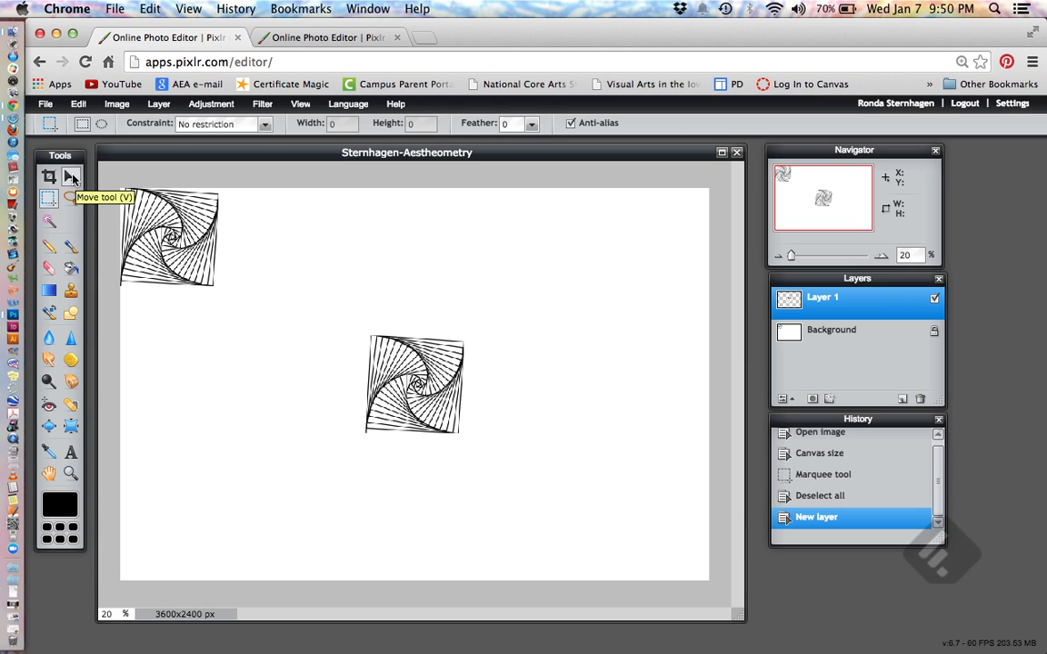
click(74, 179)
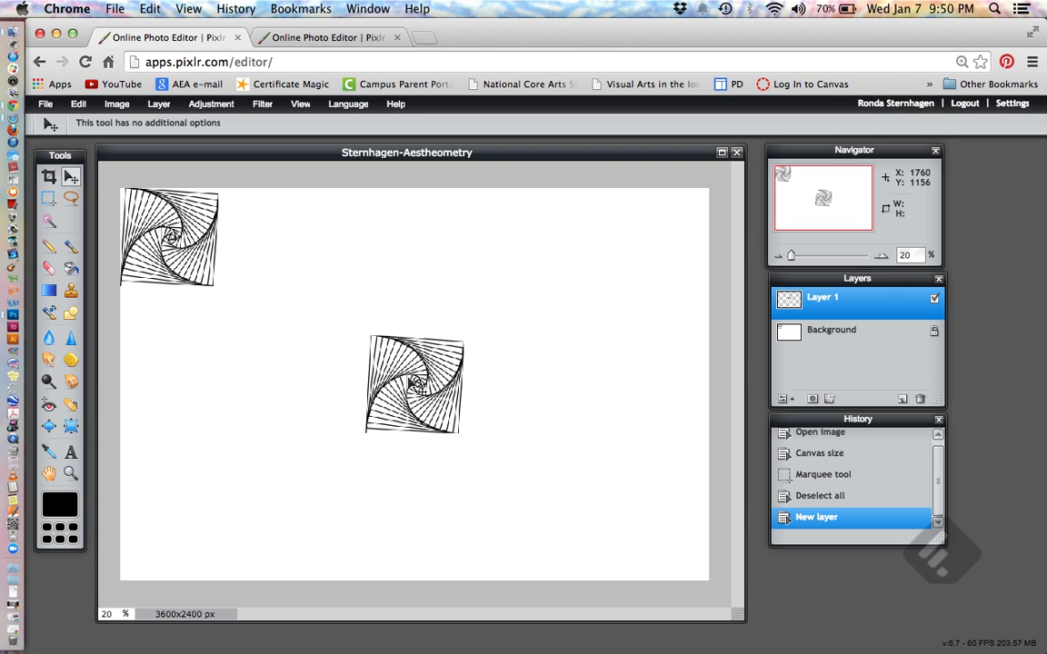
drag(415, 383, 269, 237)
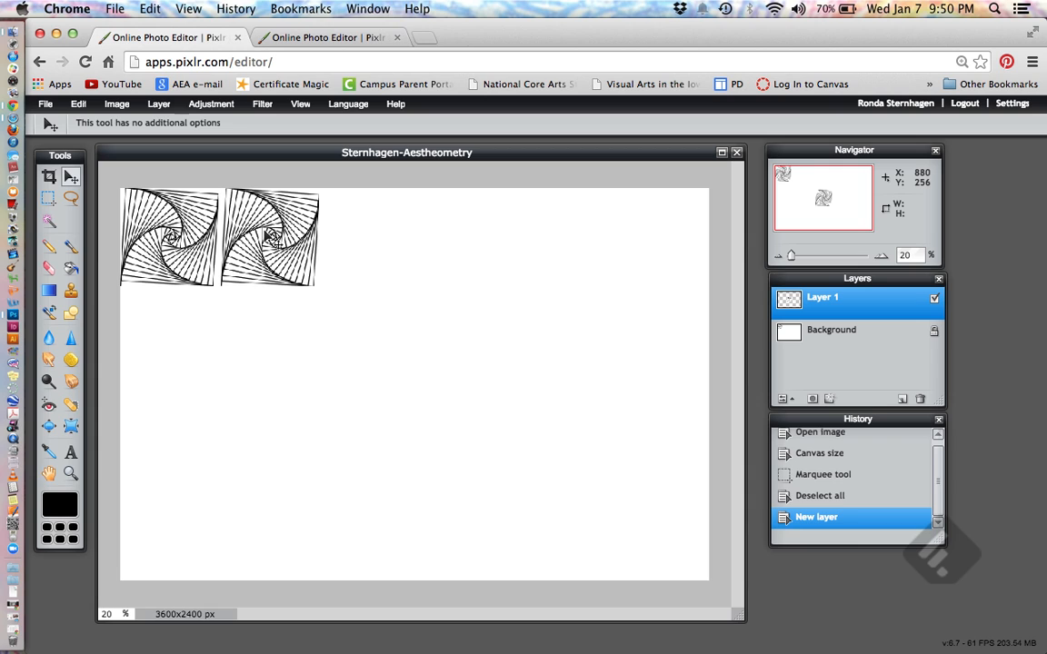
drag(269, 236, 269, 236)
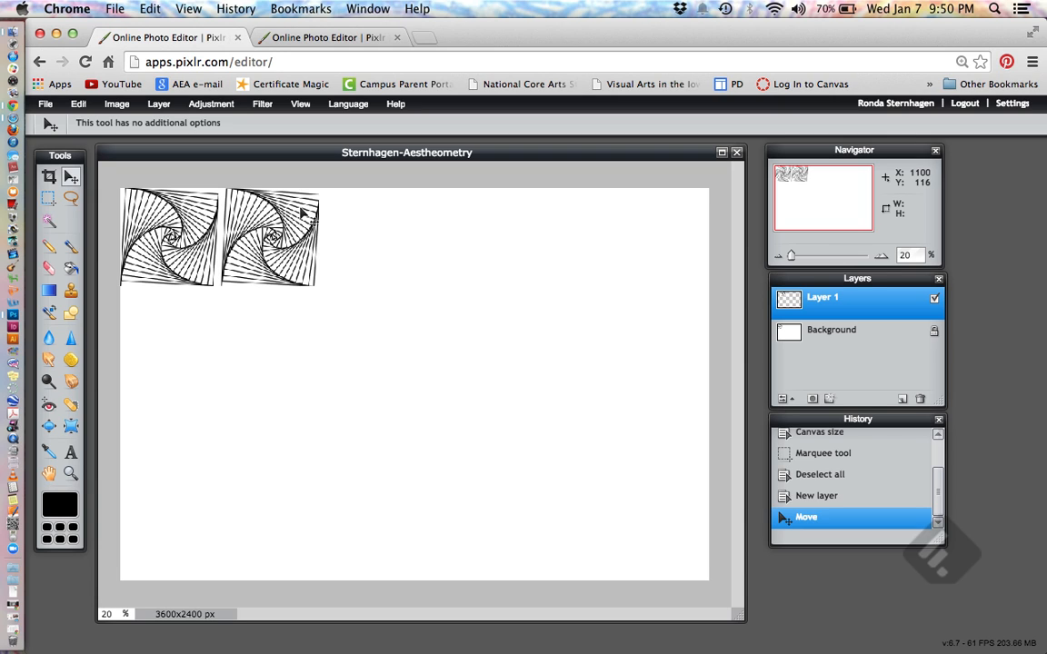
Paste another copy of the spiral and align it as the third tile of the upper row, close to the second.
click(79, 105)
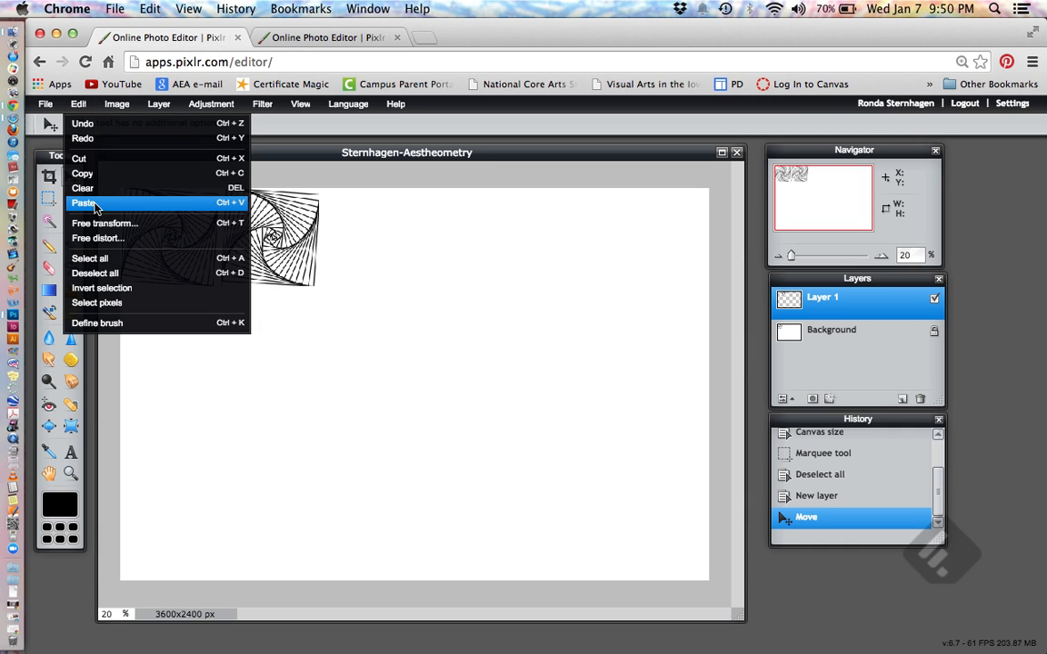
click(233, 203)
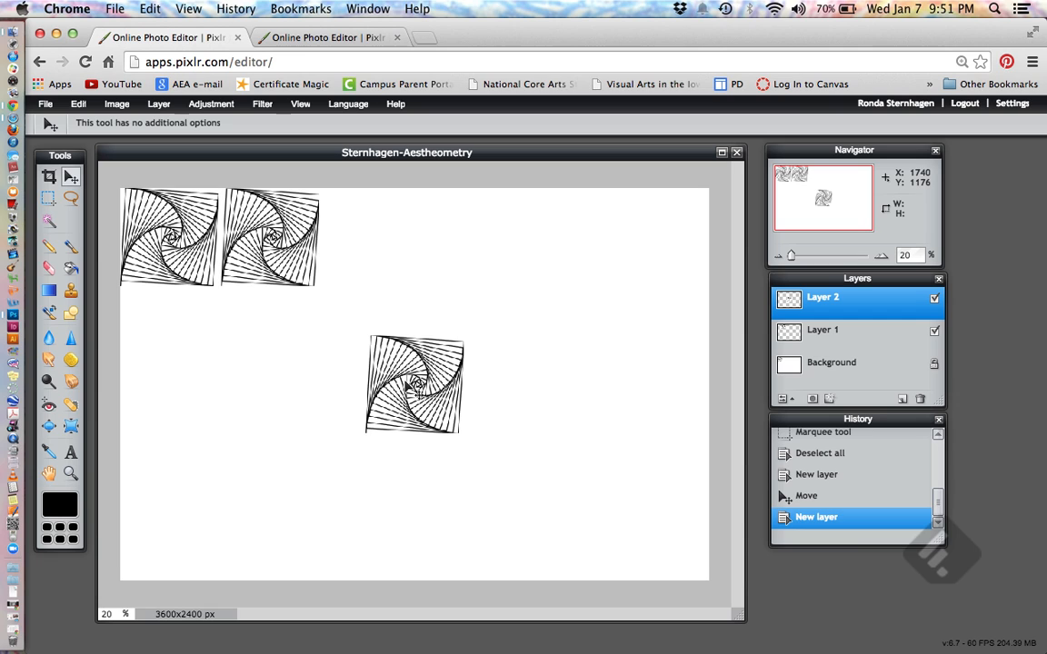
drag(405, 377, 368, 237)
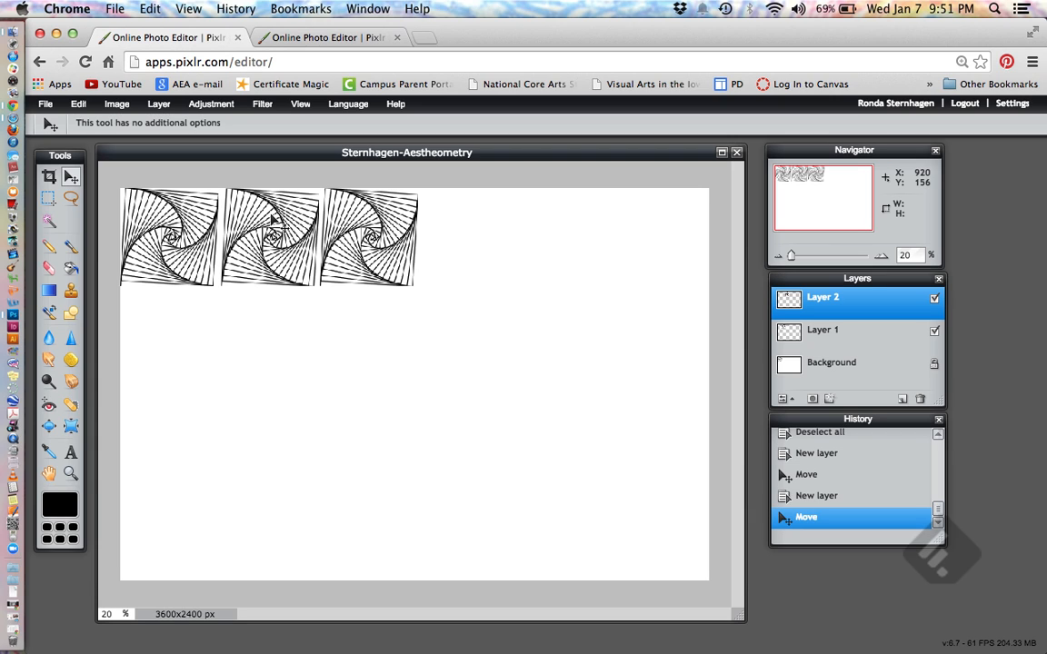
drag(272, 217, 276, 219)
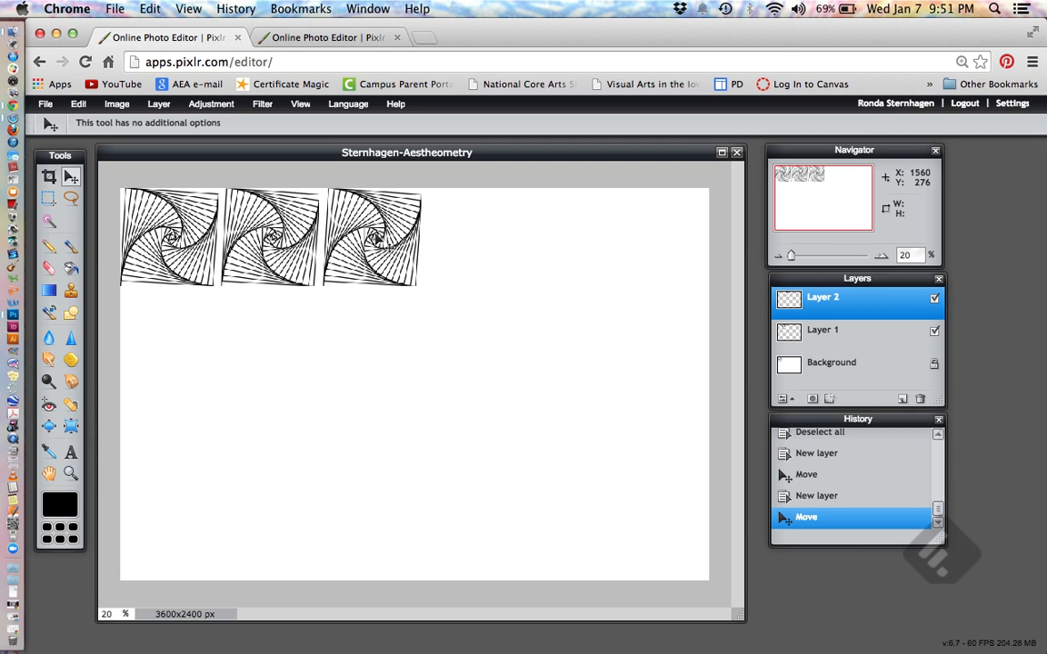
drag(375, 238, 371, 238)
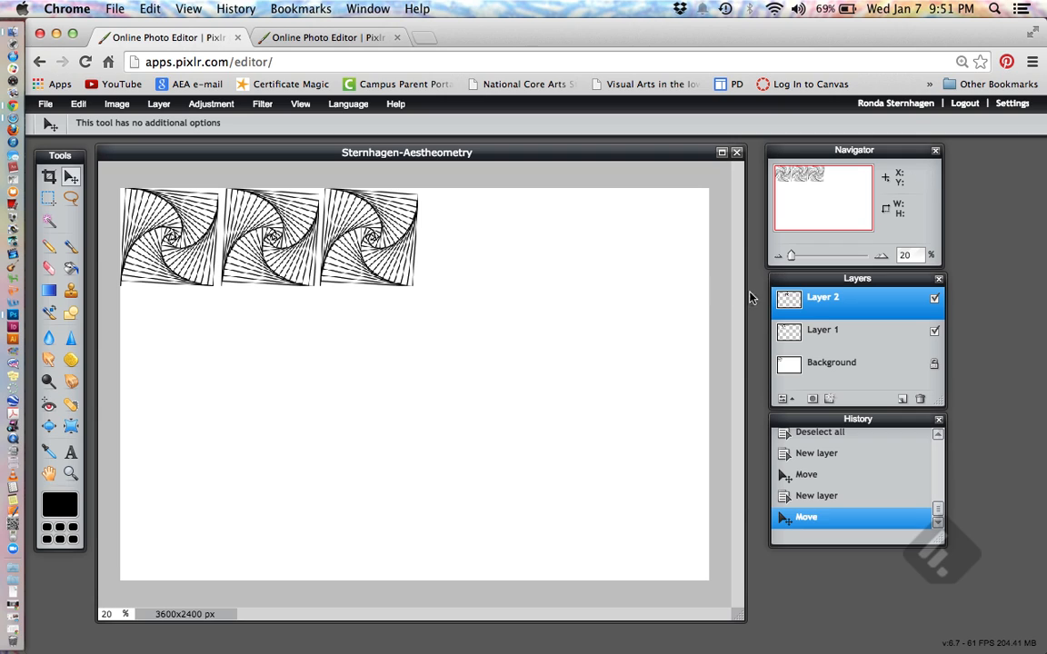
With Layer 1 selected, paste another spiral copy and move it into place as the fourth tile of the upper row.
click(819, 333)
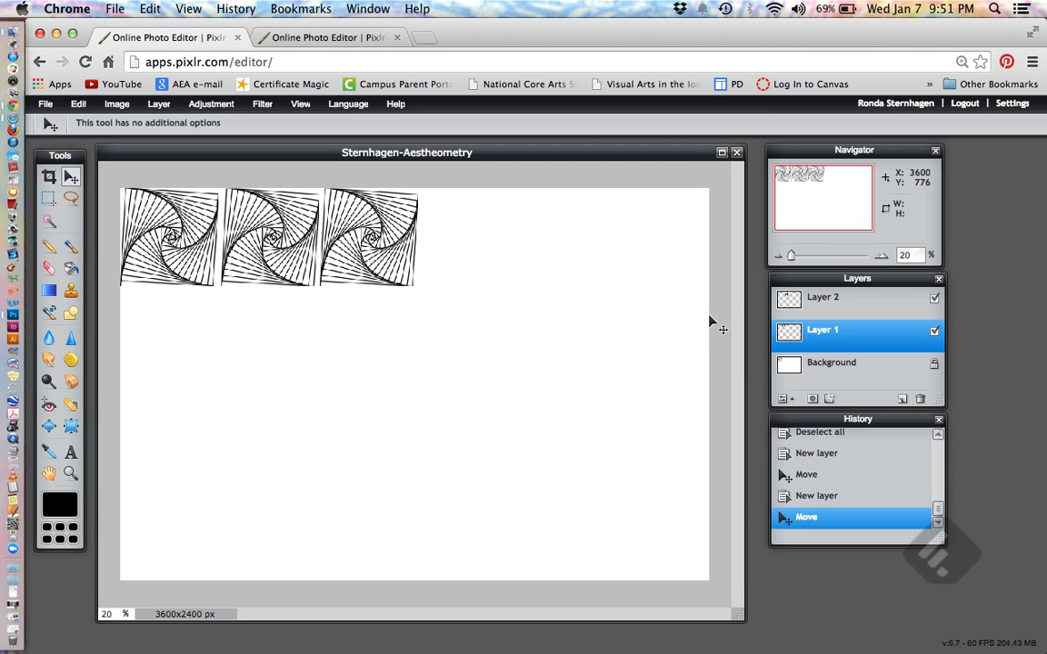
drag(278, 223, 279, 223)
key(super+v)
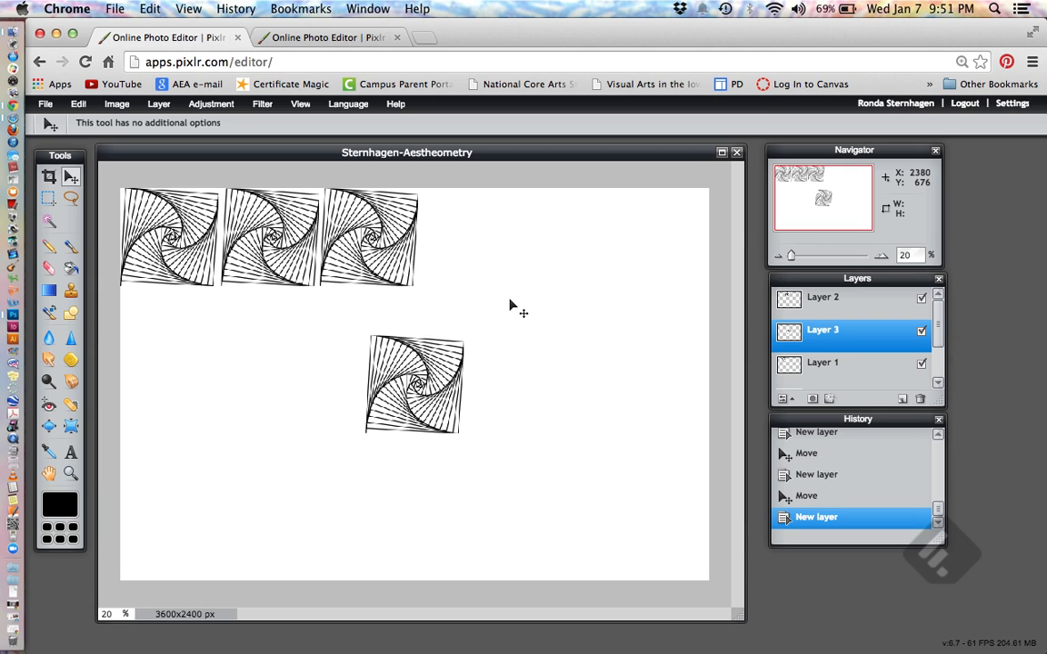
click(88, 107)
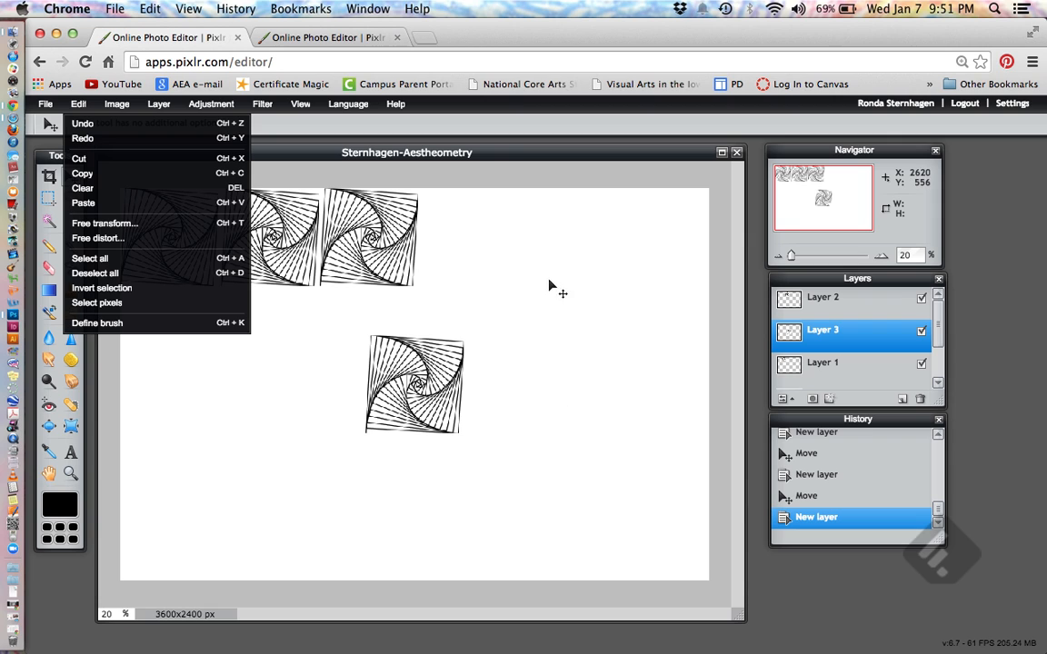
click(418, 396)
drag(418, 395, 471, 240)
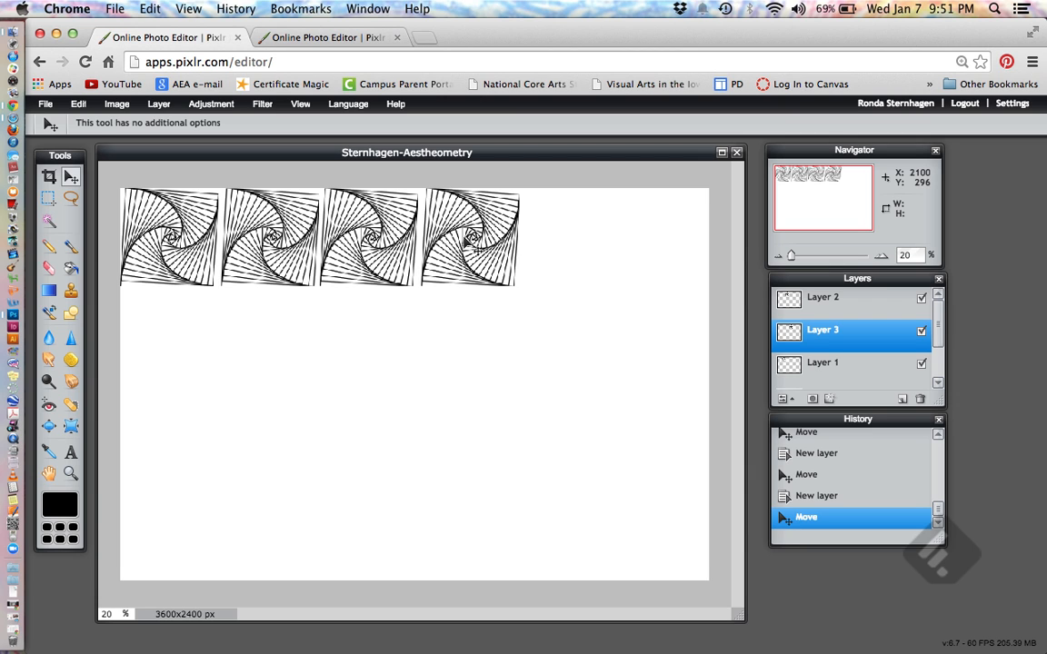
Paste two more spiral copies and place them as the fifth and sixth tiles, completing the row to the canvas's right edge.
key(ctrl+v)
drag(422, 402, 578, 257)
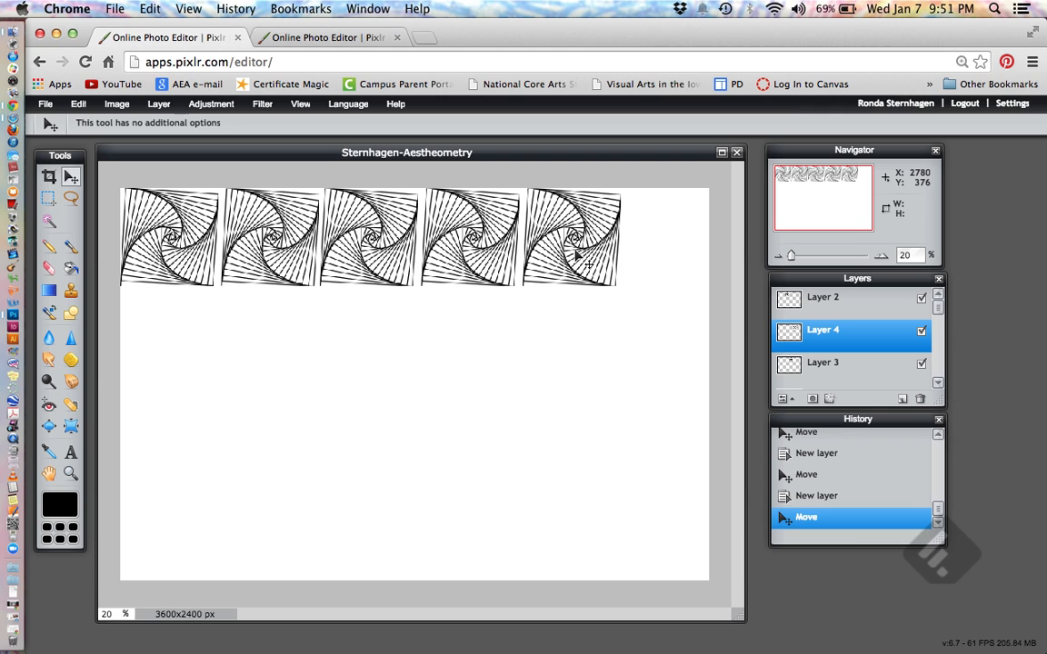
key(ctrl+v)
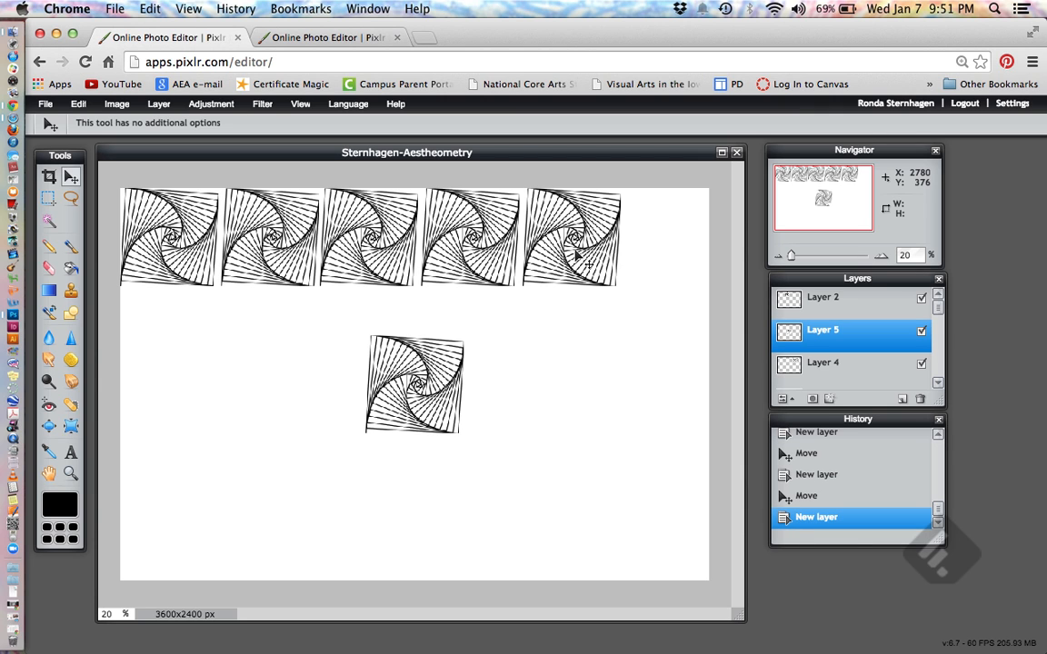
drag(383, 368, 674, 263)
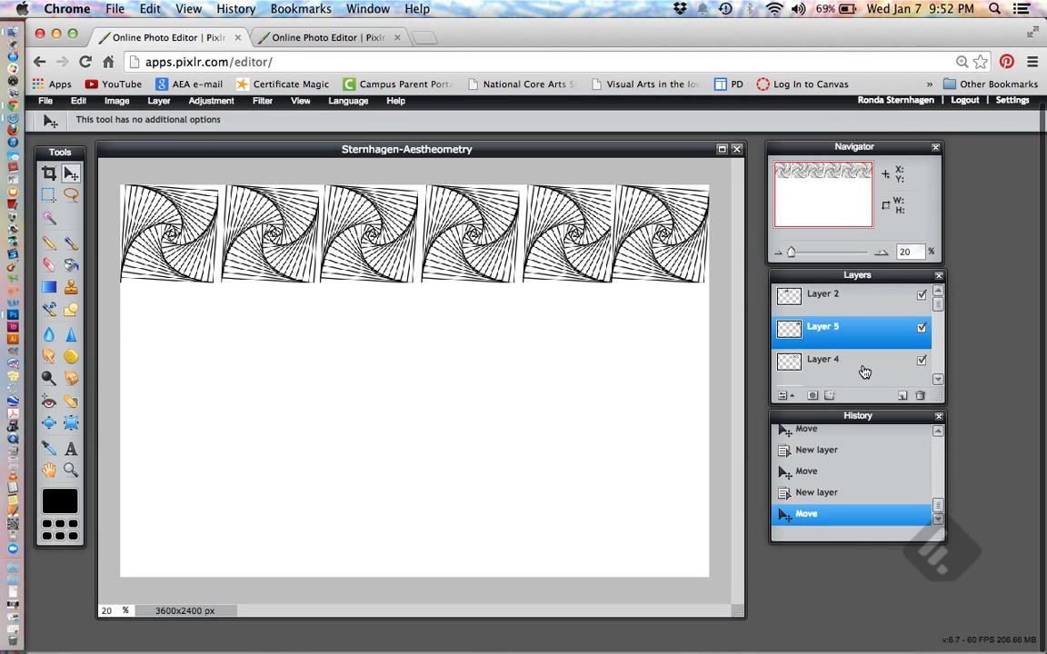
Select Layer 1 and nudge the second tile slightly left to close its gap with the original spiral.
drag(937, 303, 938, 374)
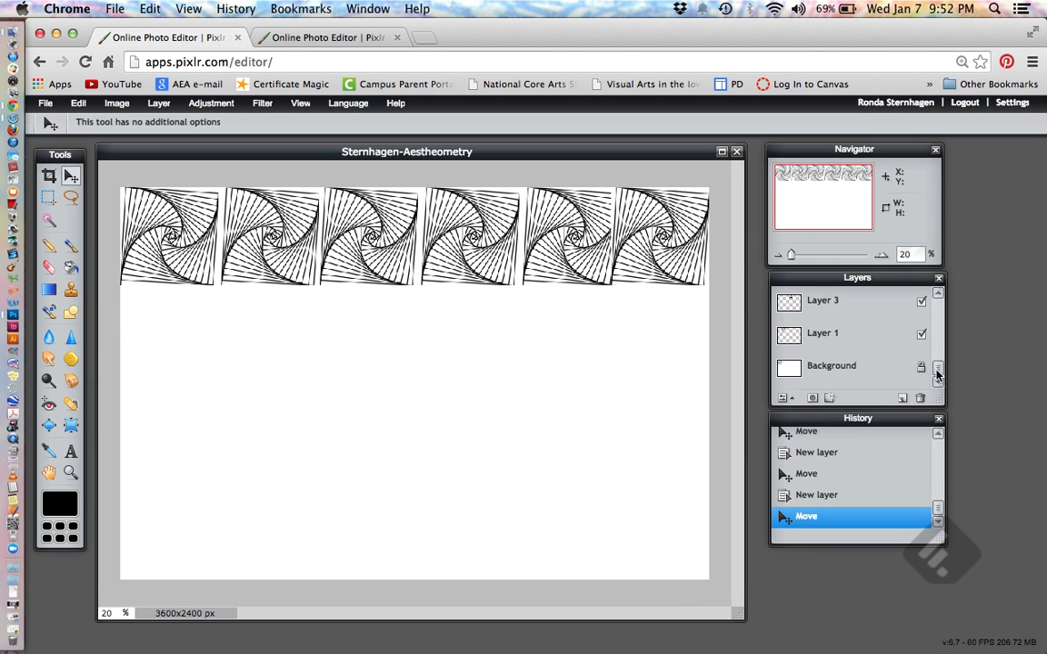
click(834, 334)
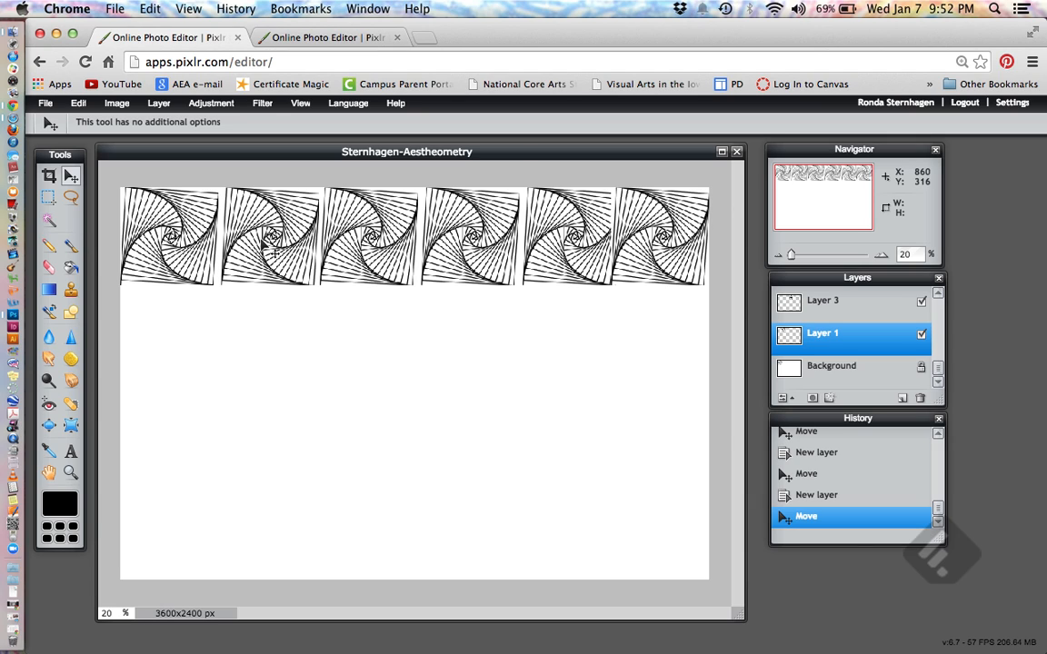
drag(278, 245, 274, 245)
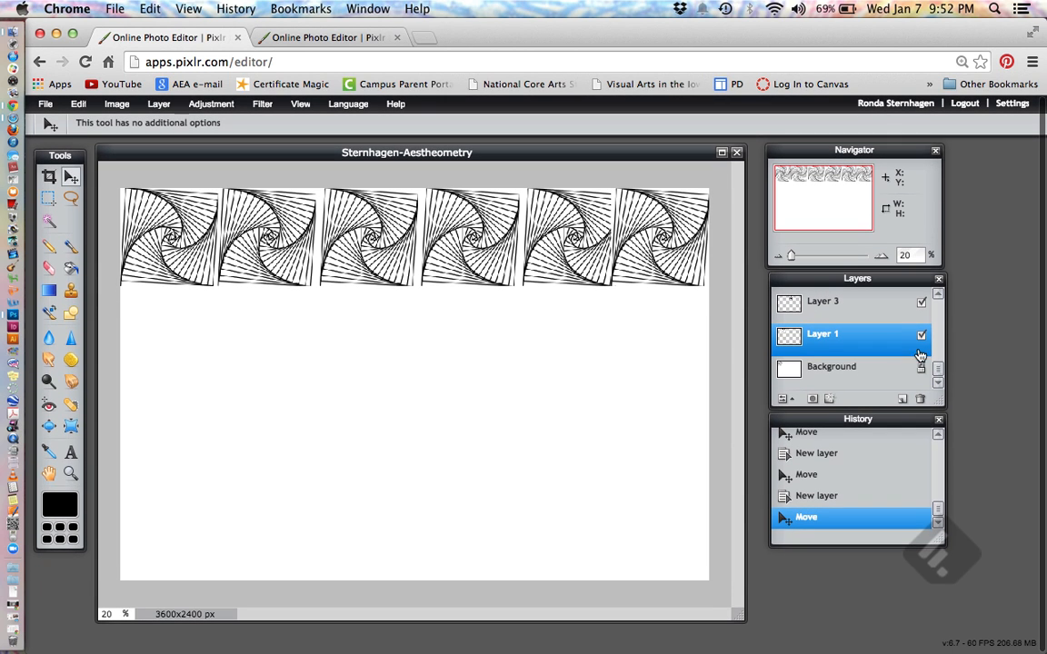
Select Layer 2 and nudge the upper row's third tile slightly left to close the gap beside the second tile.
drag(939, 369, 927, 304)
click(817, 301)
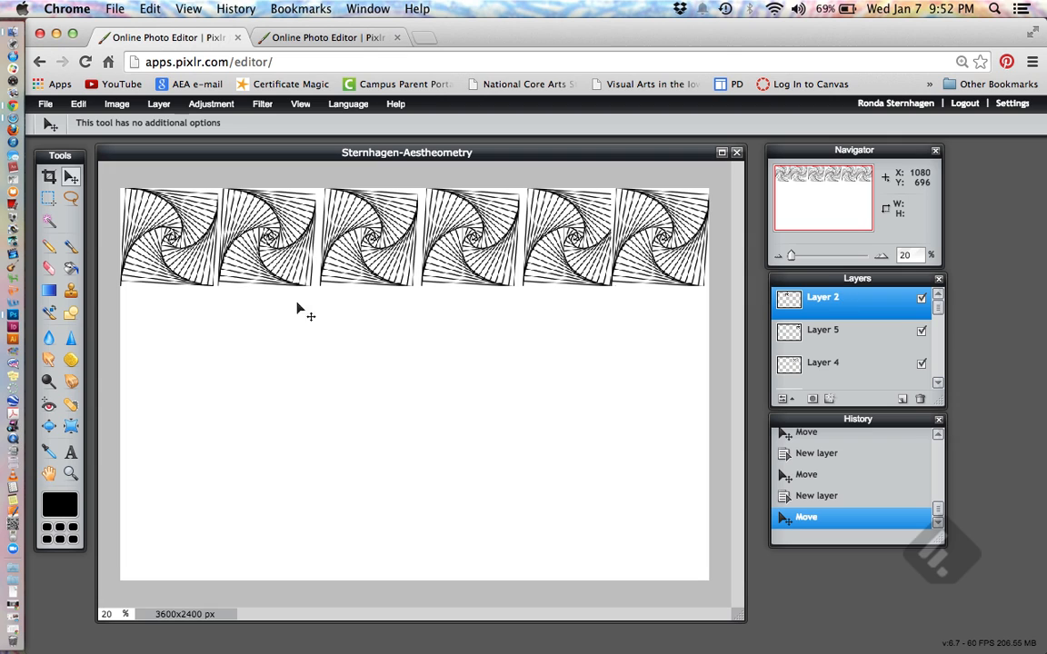
drag(346, 236, 342, 236)
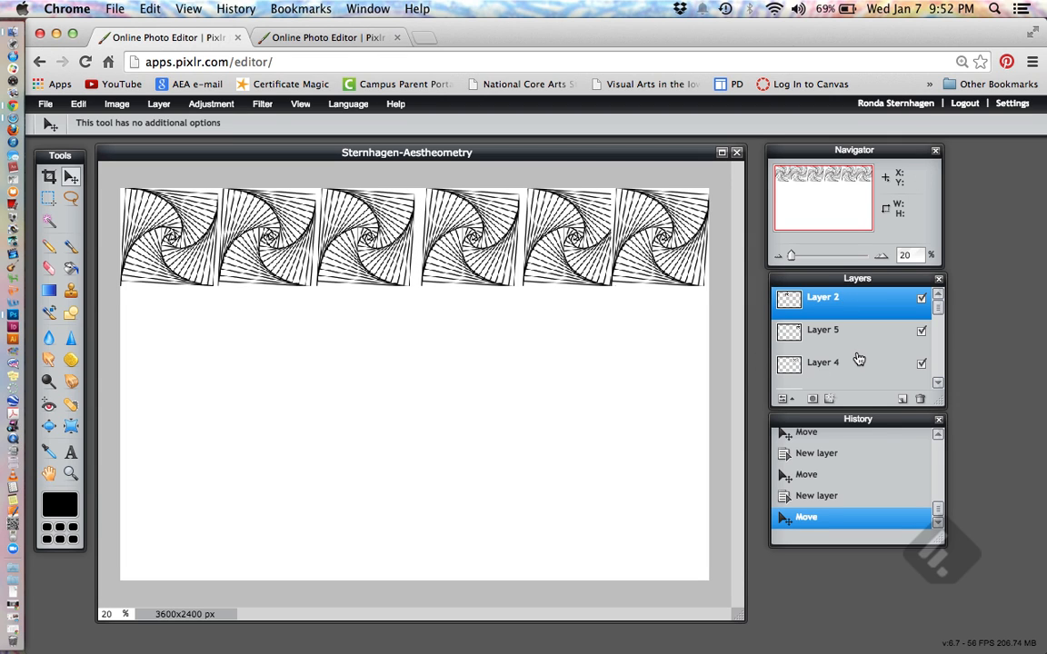
Move the upper row's fourth tile on Layer 3 and fifth tile on Layer 4 slightly left to even out the spacing.
scroll(859, 356, down, 1)
drag(937, 299, 938, 323)
click(836, 370)
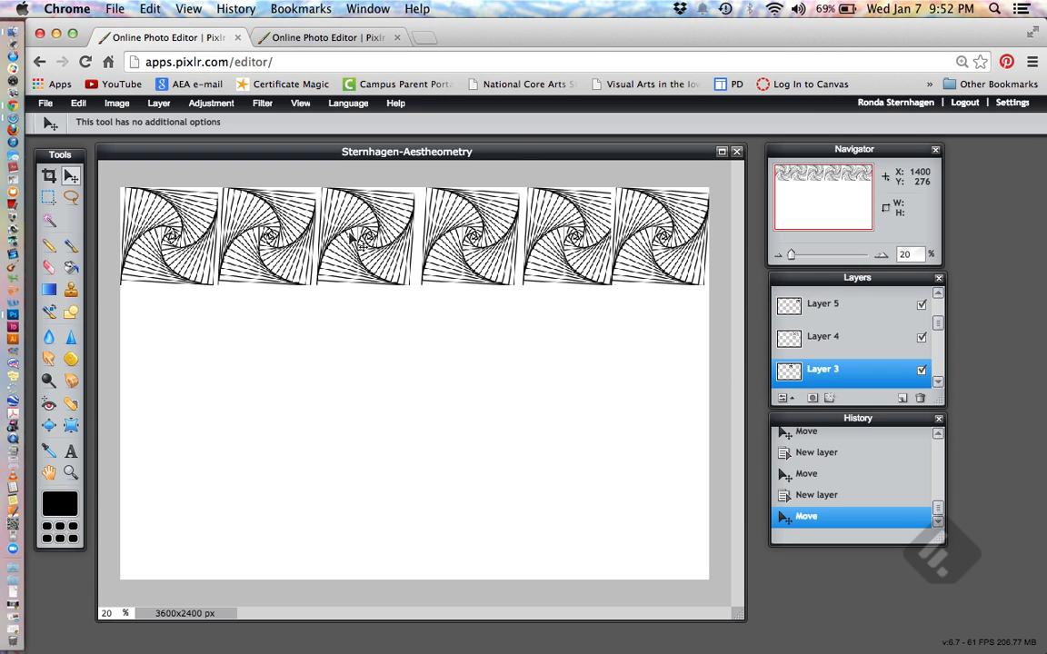
drag(442, 218, 433, 217)
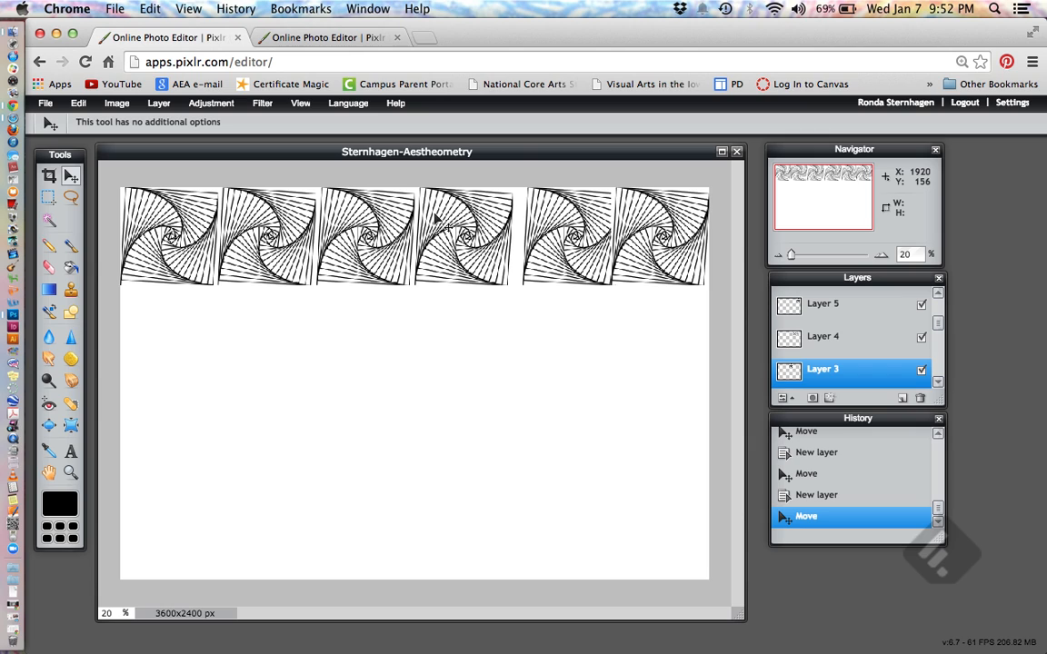
click(830, 344)
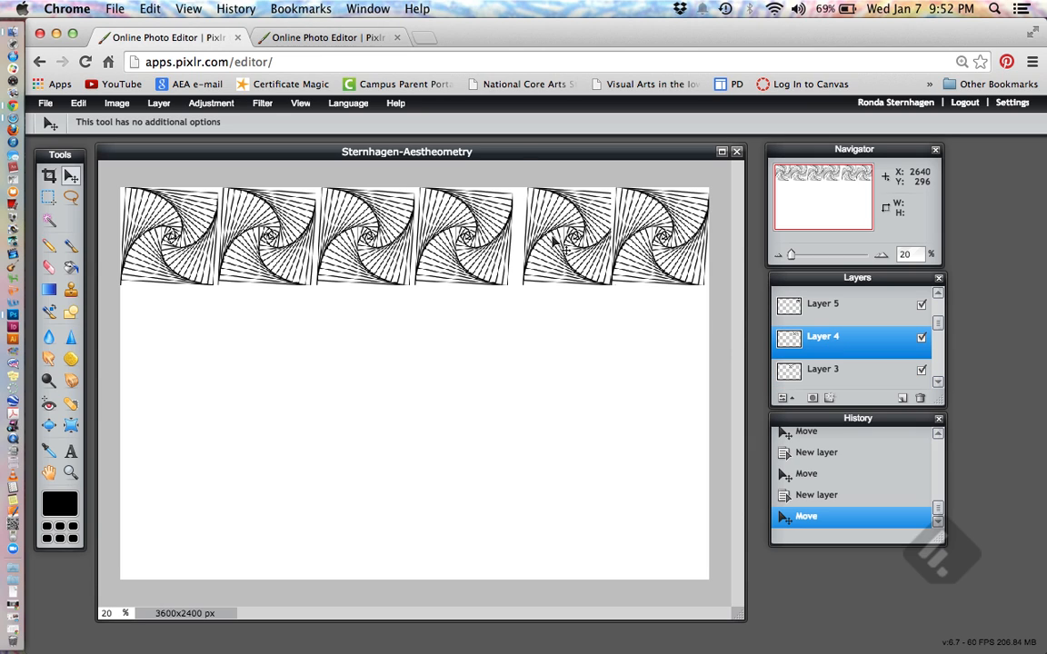
drag(555, 240, 543, 240)
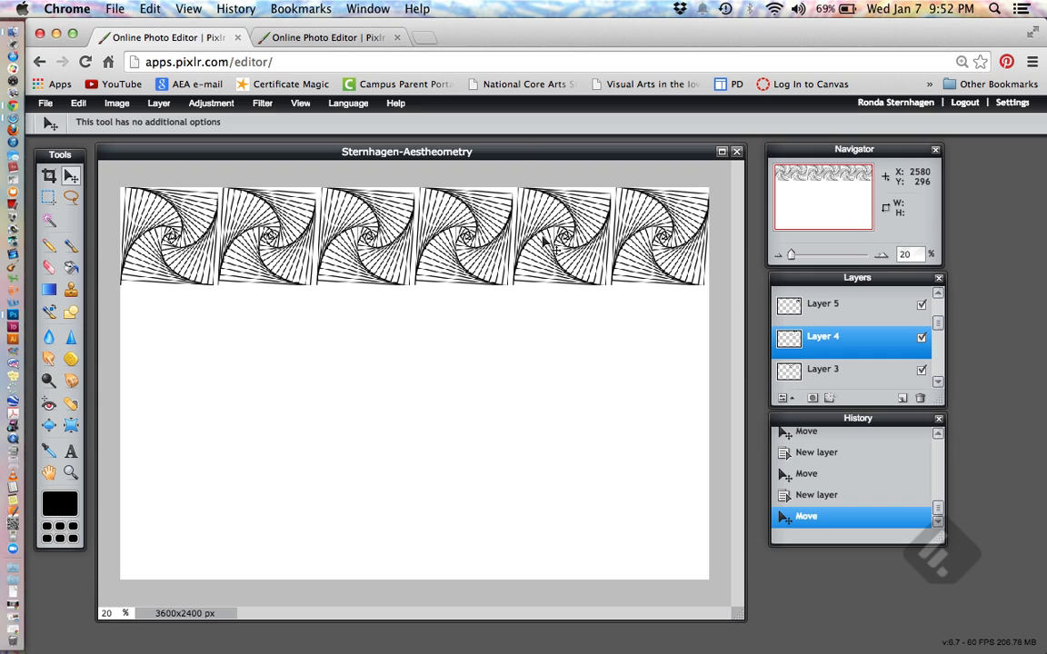
Save the image to the Desktop as a JPEG at quality 80, replacing the existing file of the same name.
click(41, 105)
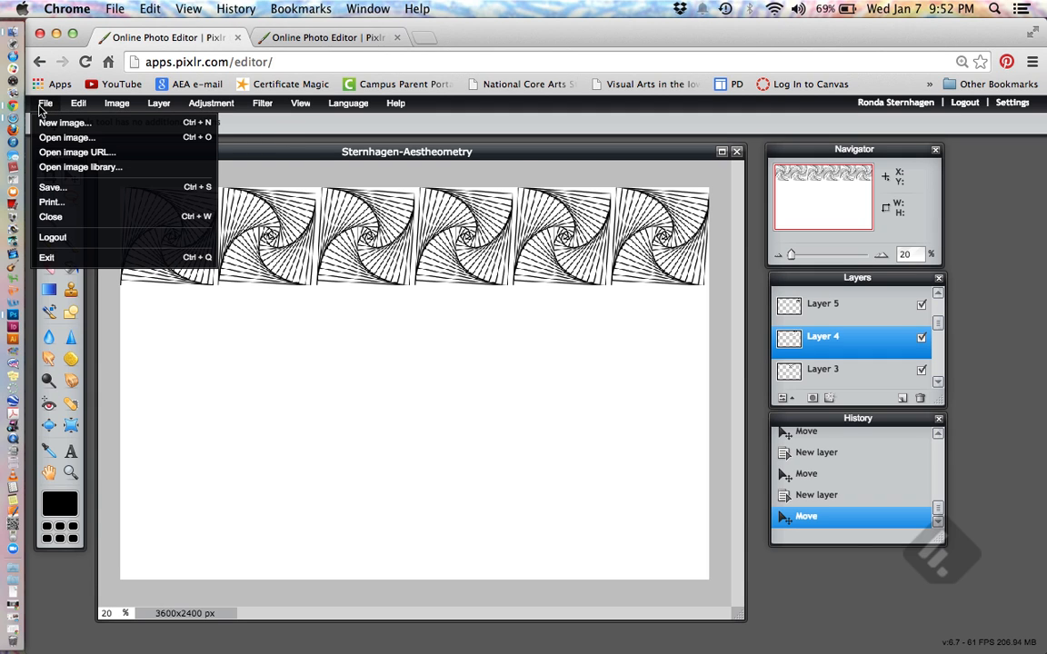
click(64, 187)
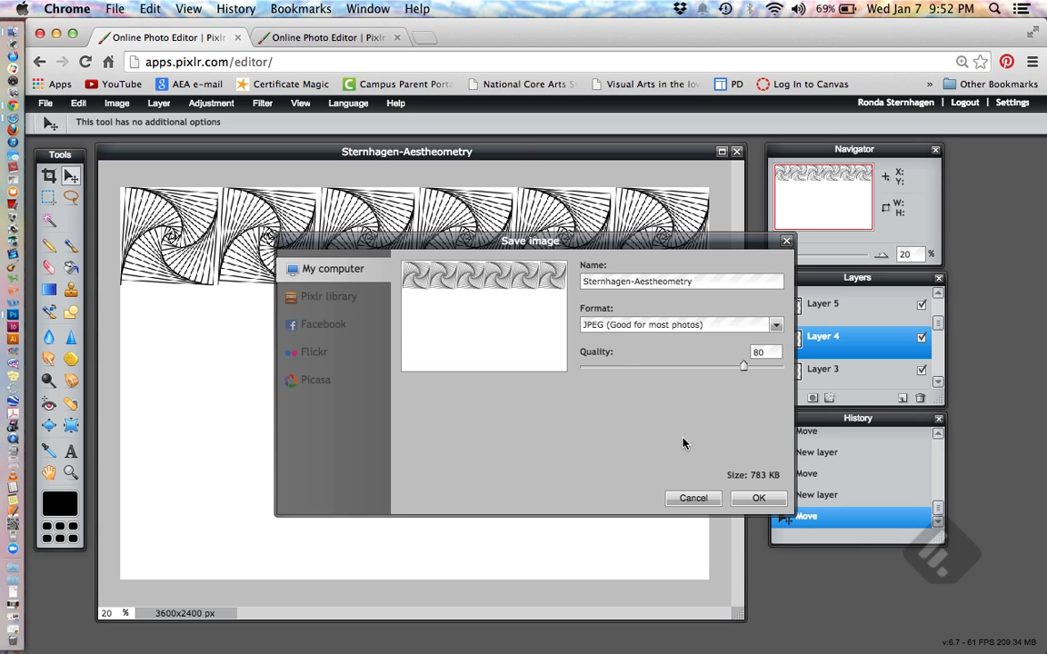
click(759, 499)
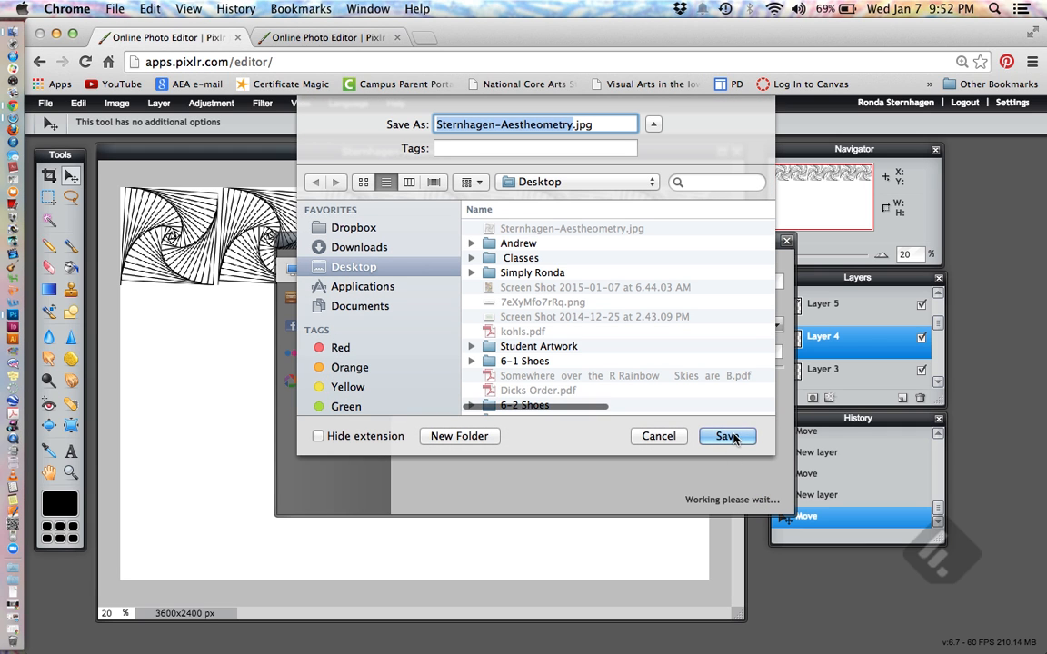
click(733, 437)
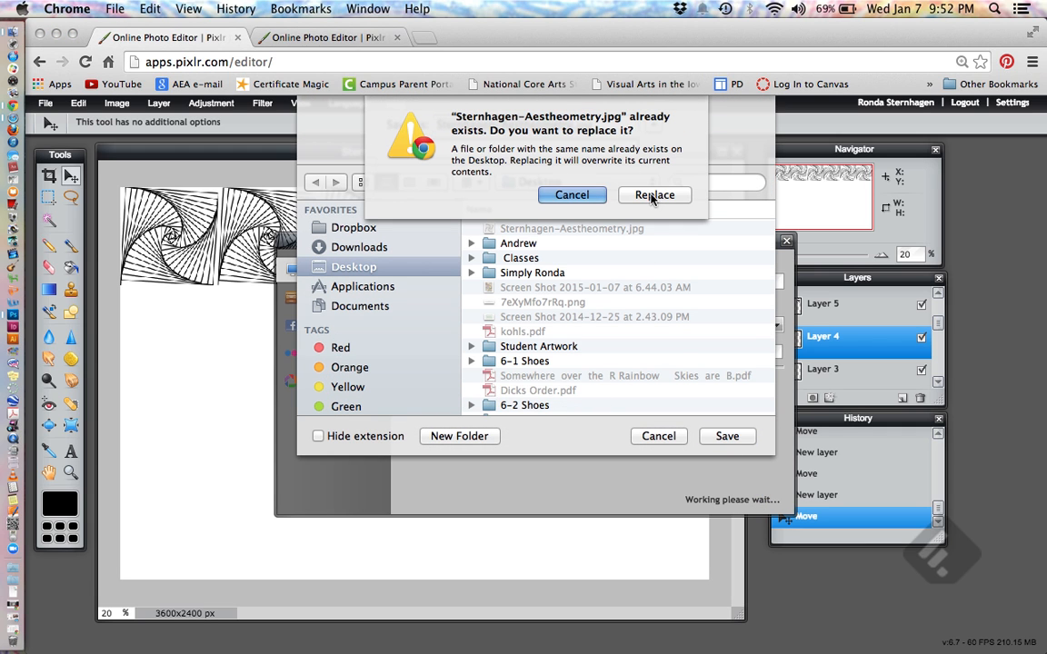
click(651, 195)
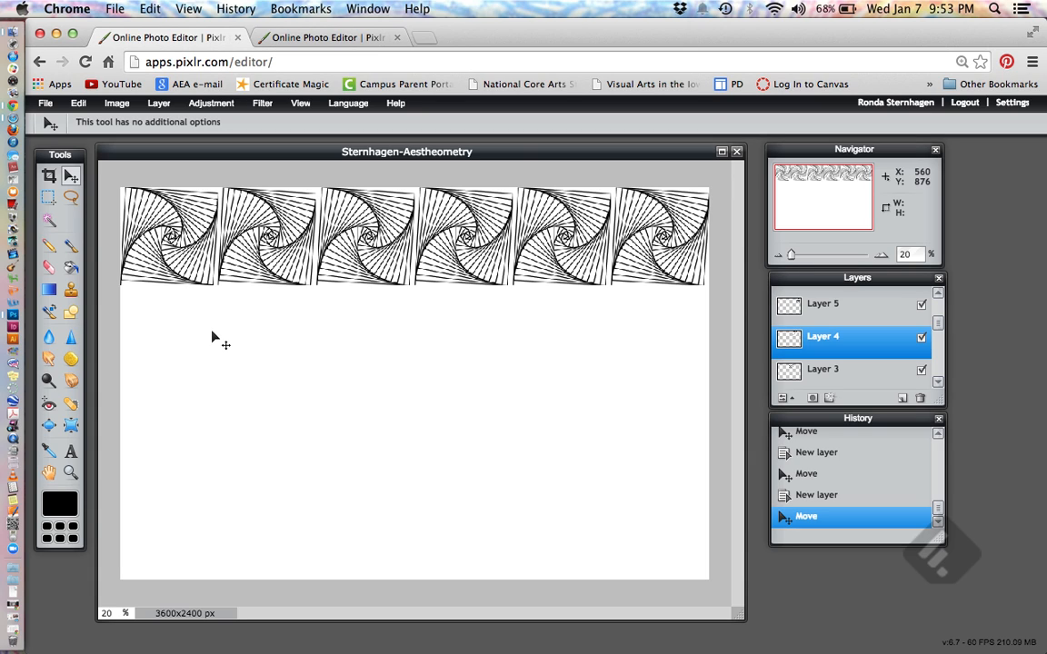
click(48, 198)
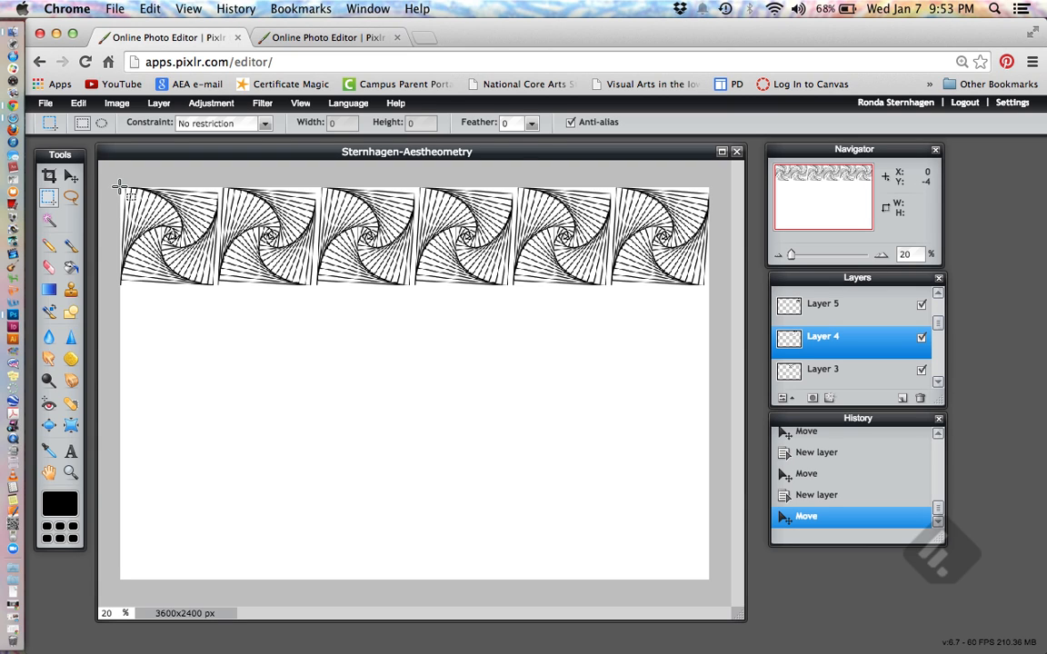
drag(119, 187, 709, 284)
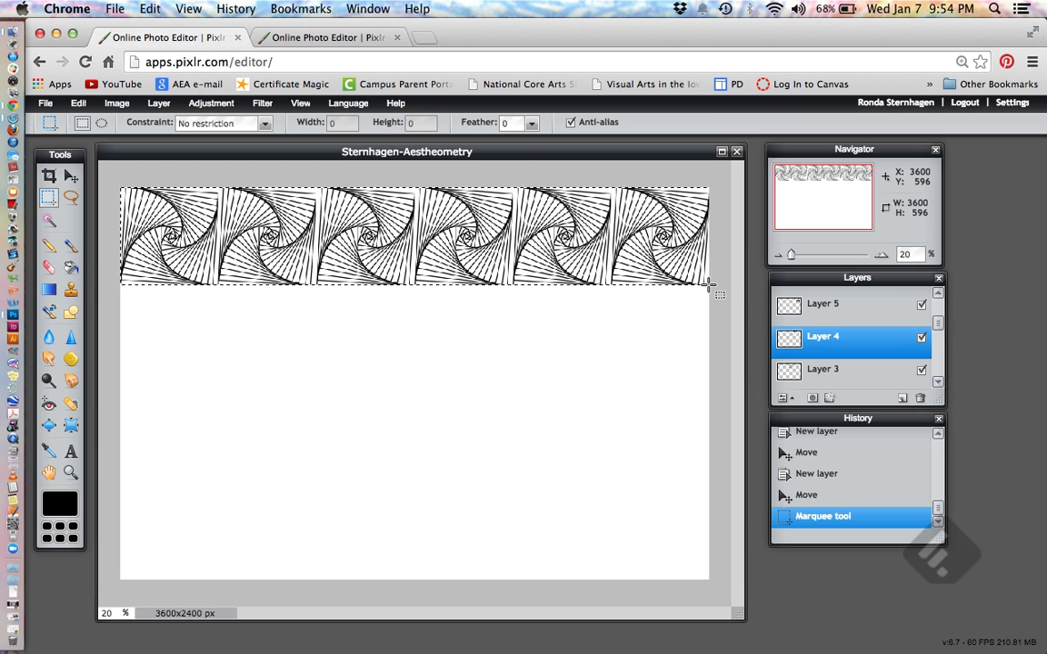
click(818, 306)
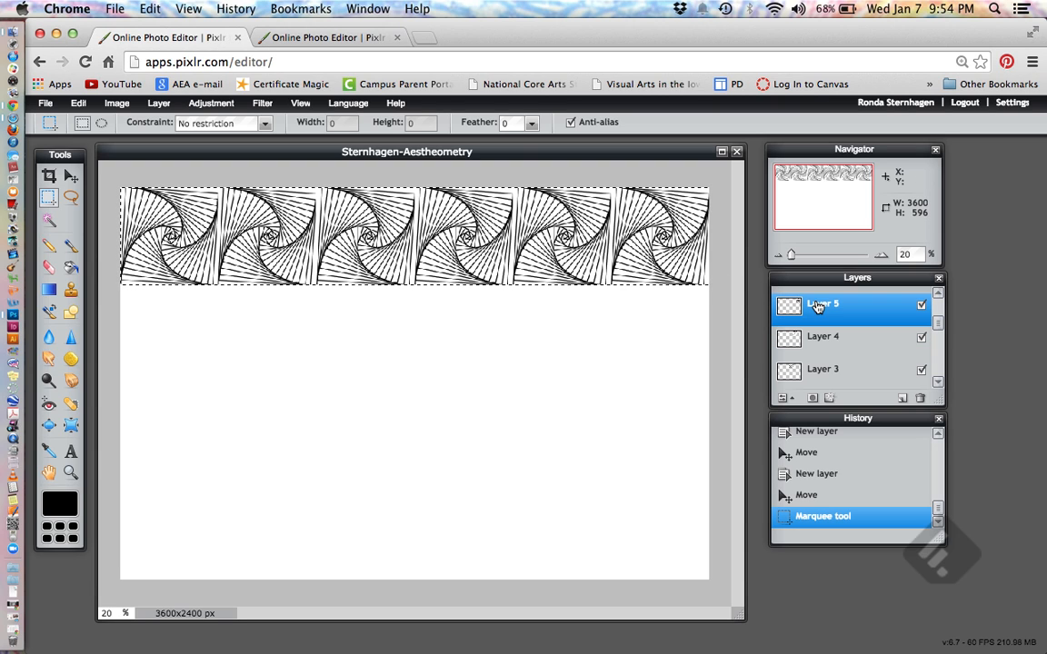
super+click(820, 343)
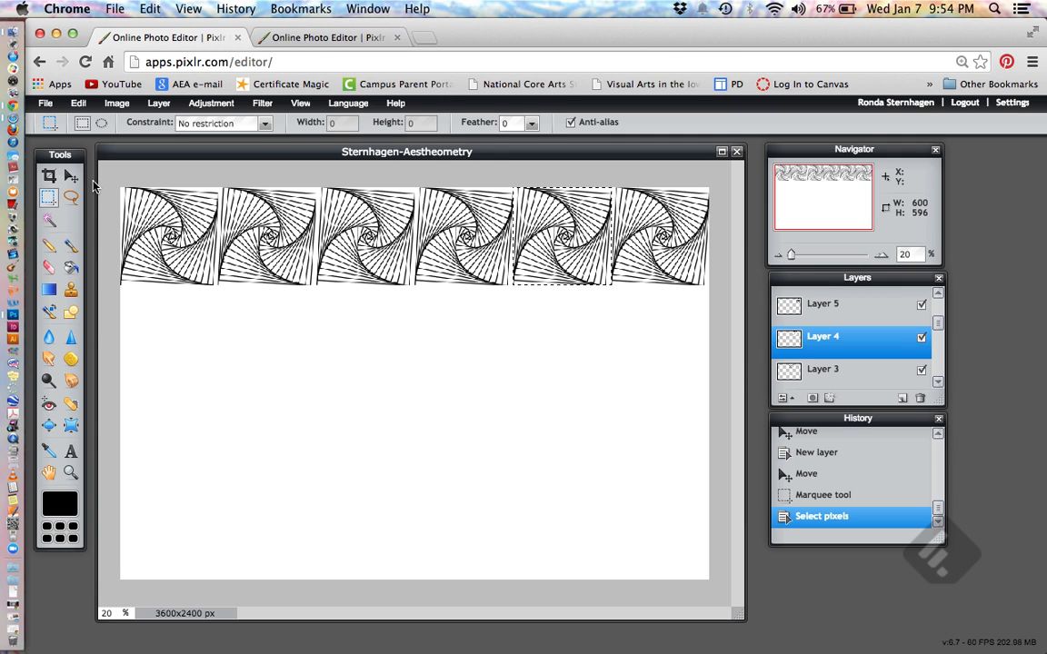
key(ctrl+d)
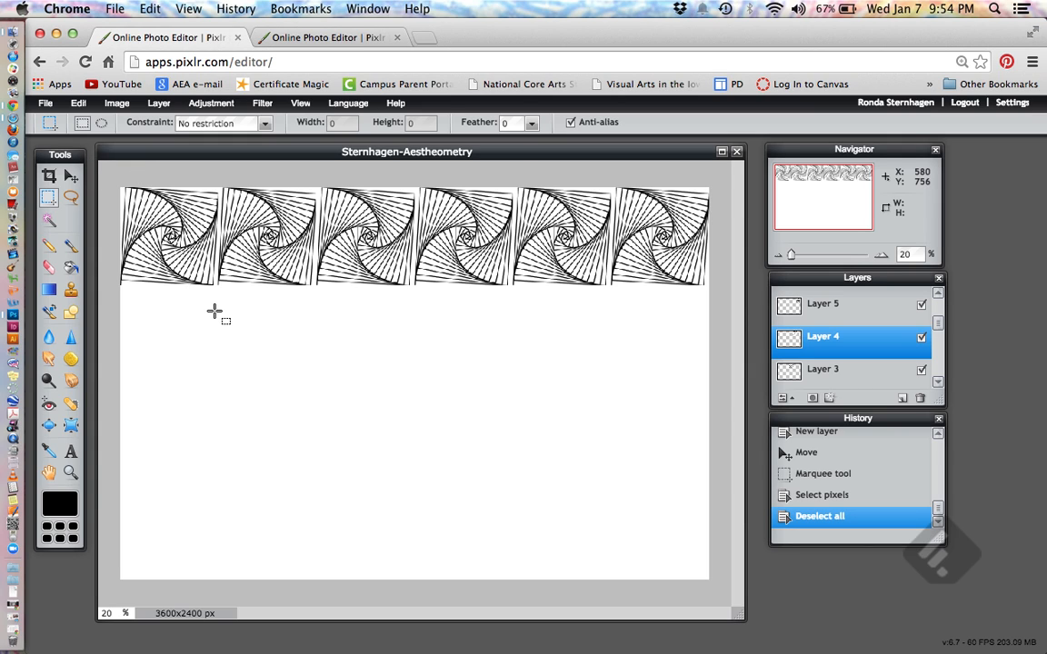
Paste a spiral copy and move it directly below the original spiral as the first tile of the second row.
key(ctrl+v)
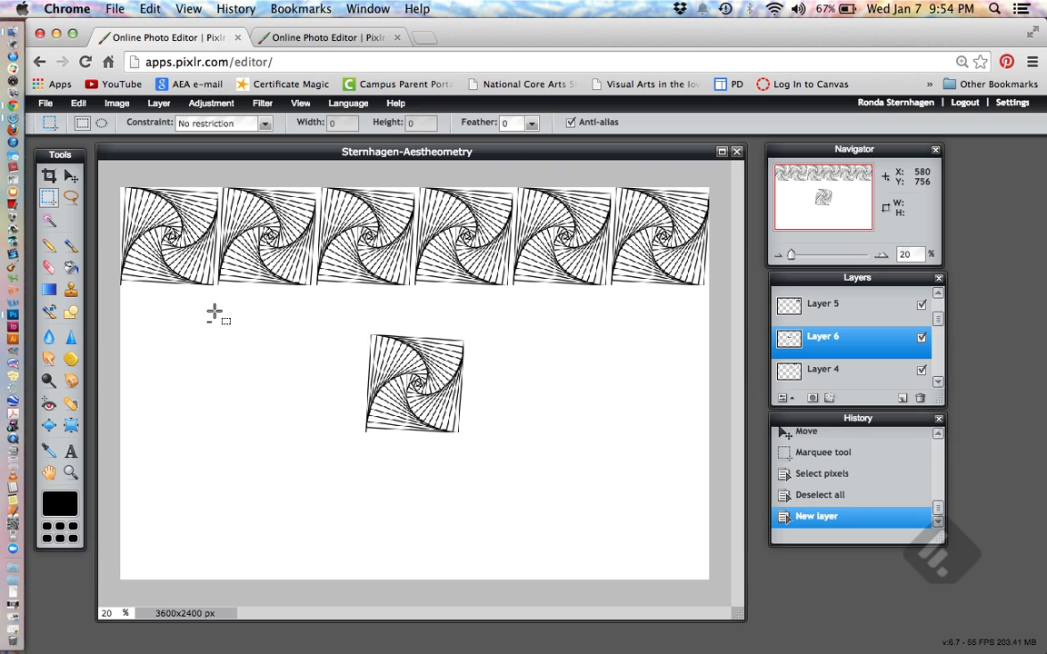
click(71, 175)
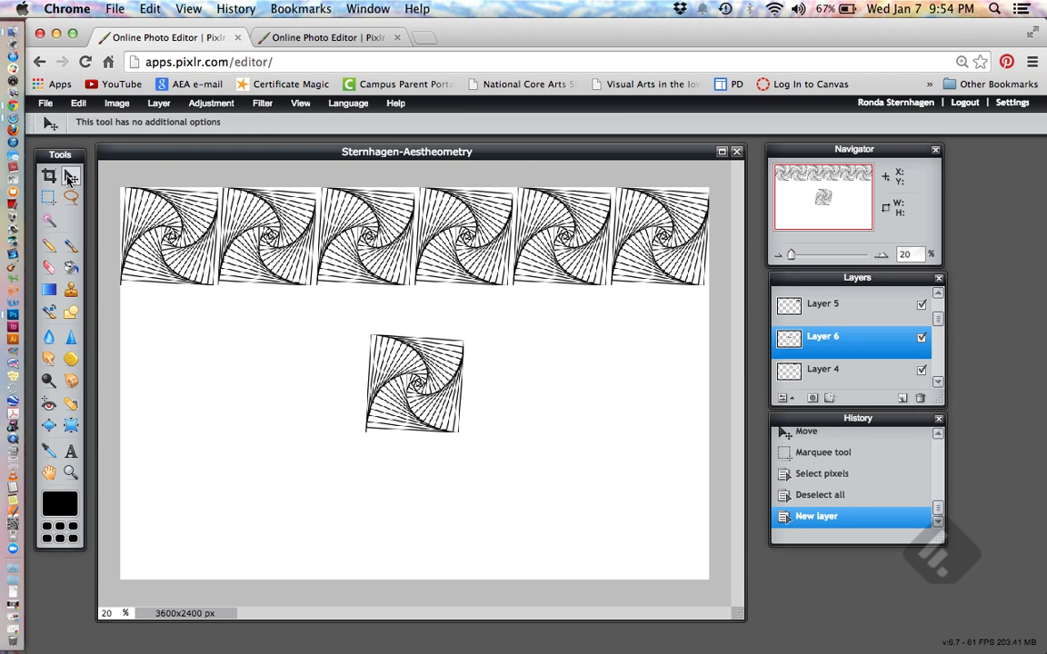
drag(418, 389, 172, 340)
click(173, 339)
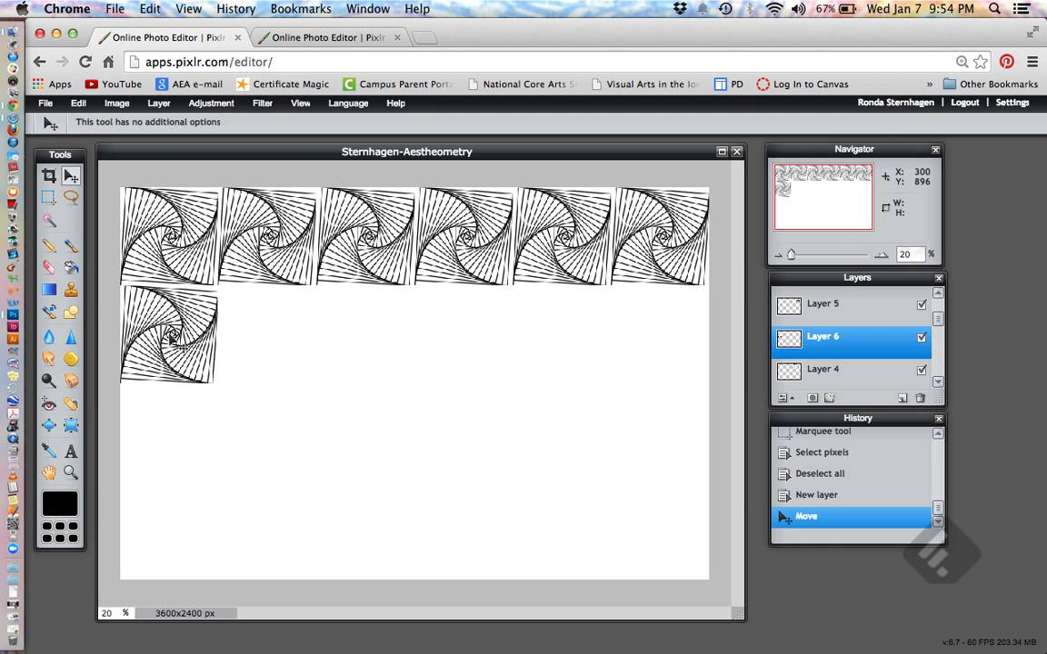
Paste another spiral copy and align it as the second tile of the second row, under the upper row's second tile.
click(79, 103)
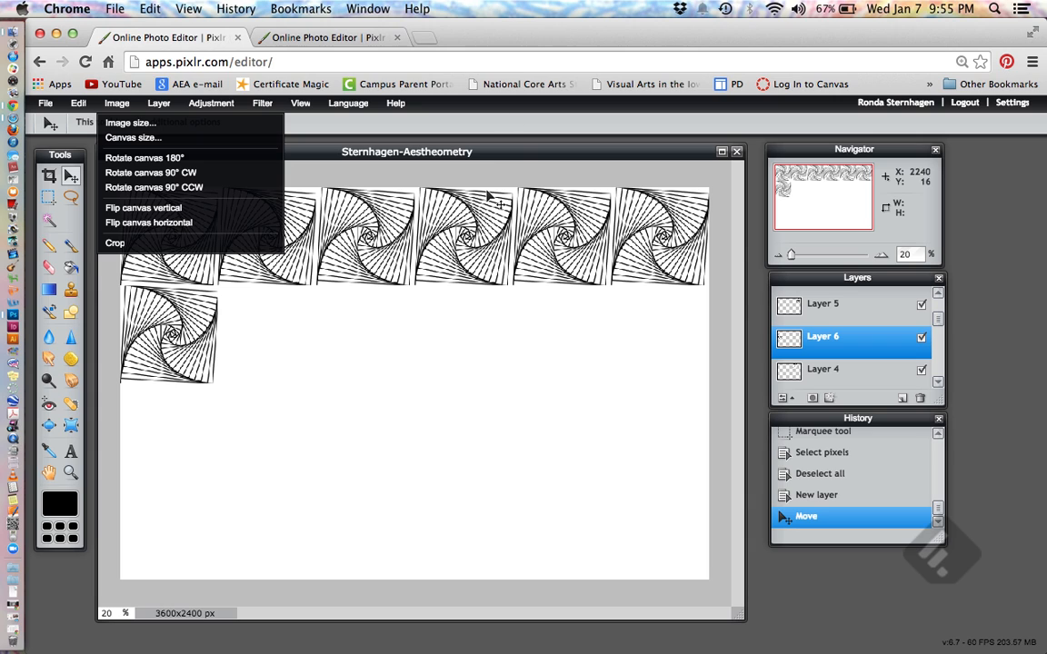
click(471, 337)
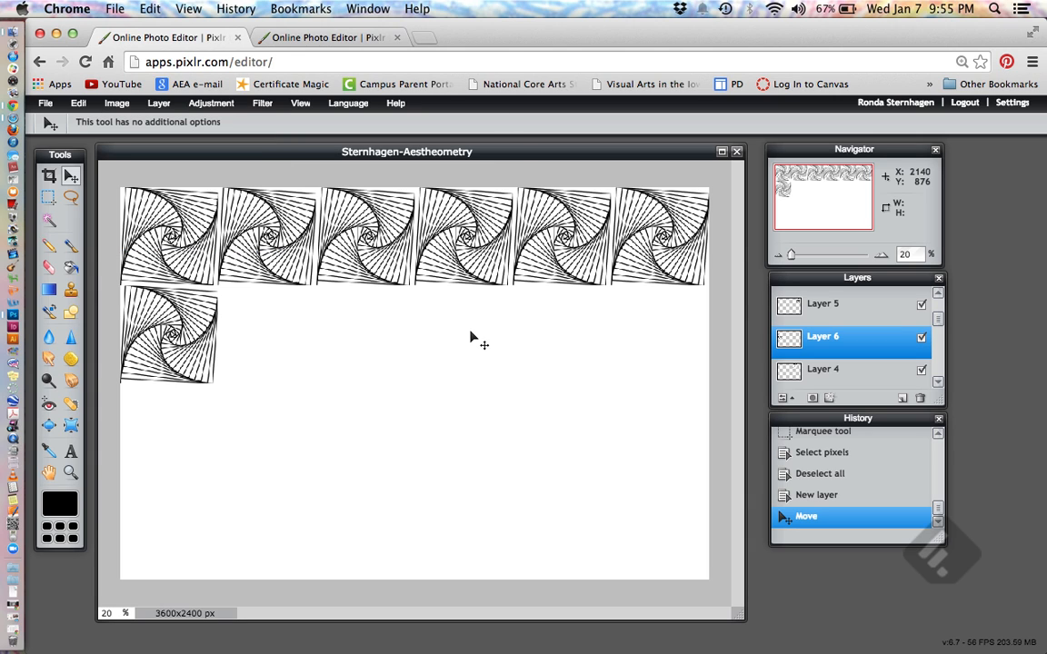
key(super+v)
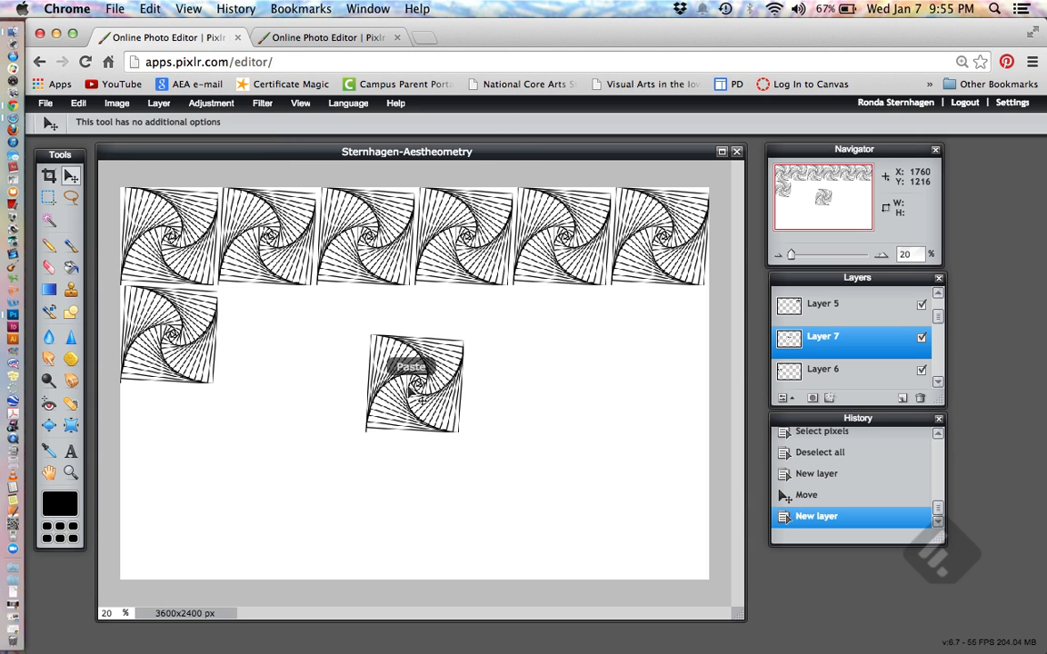
drag(409, 367, 273, 351)
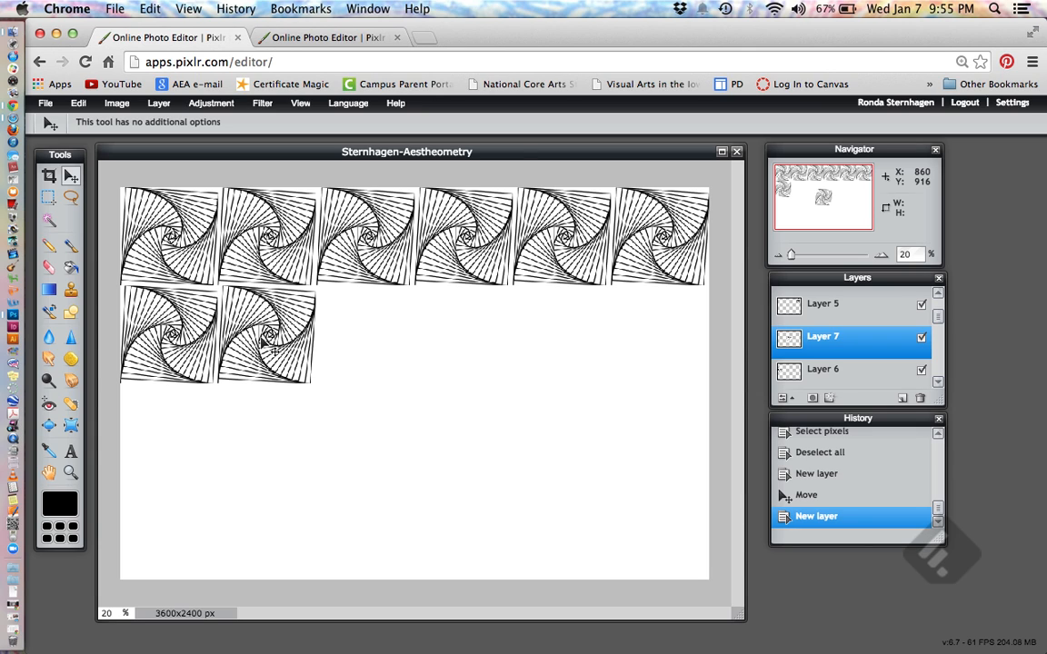
drag(274, 351, 275, 350)
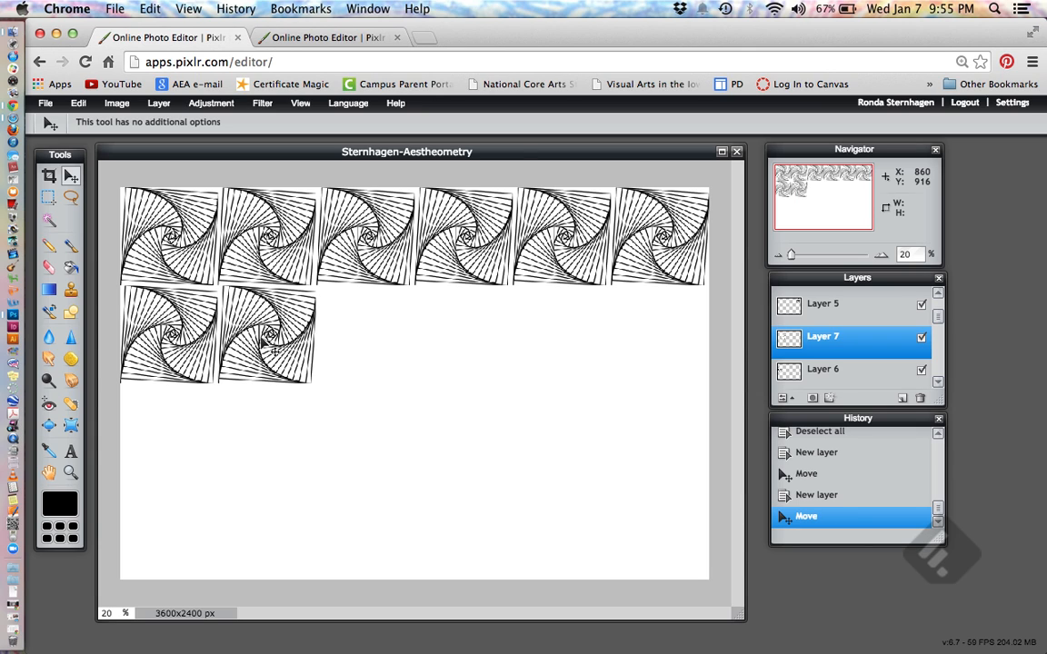
Paste two more spiral copies and place them as the third and fourth tiles of the second row.
key(super+v)
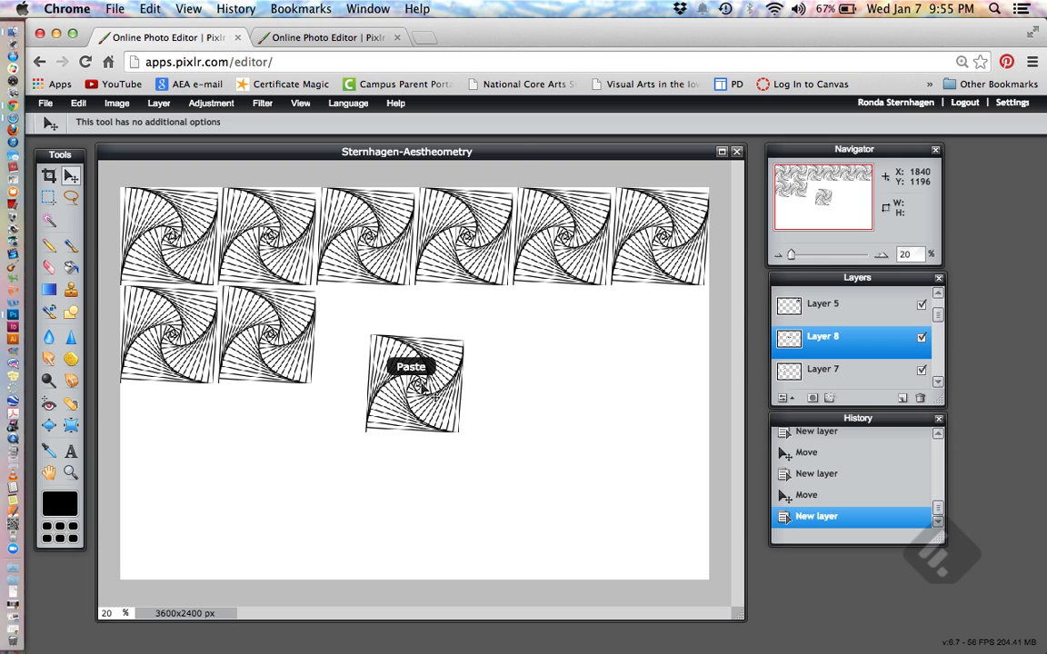
drag(438, 378, 391, 347)
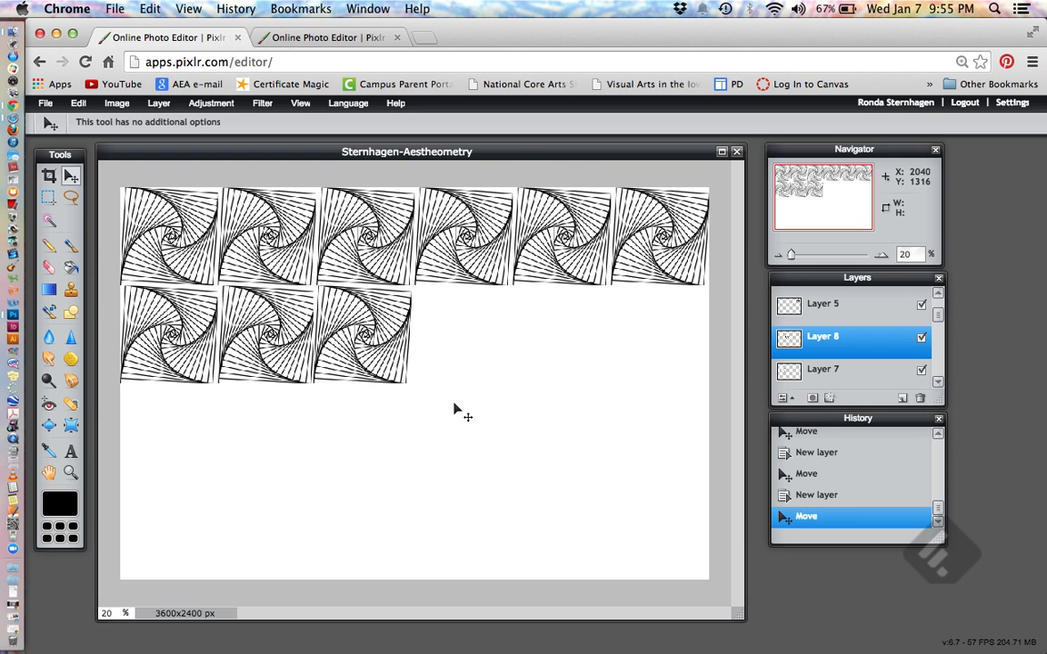
key(super+v)
drag(430, 392, 479, 347)
Paste two further spiral copies as the fifth and sixth tiles of the second row, reaching the canvas's right edge.
key(super+v)
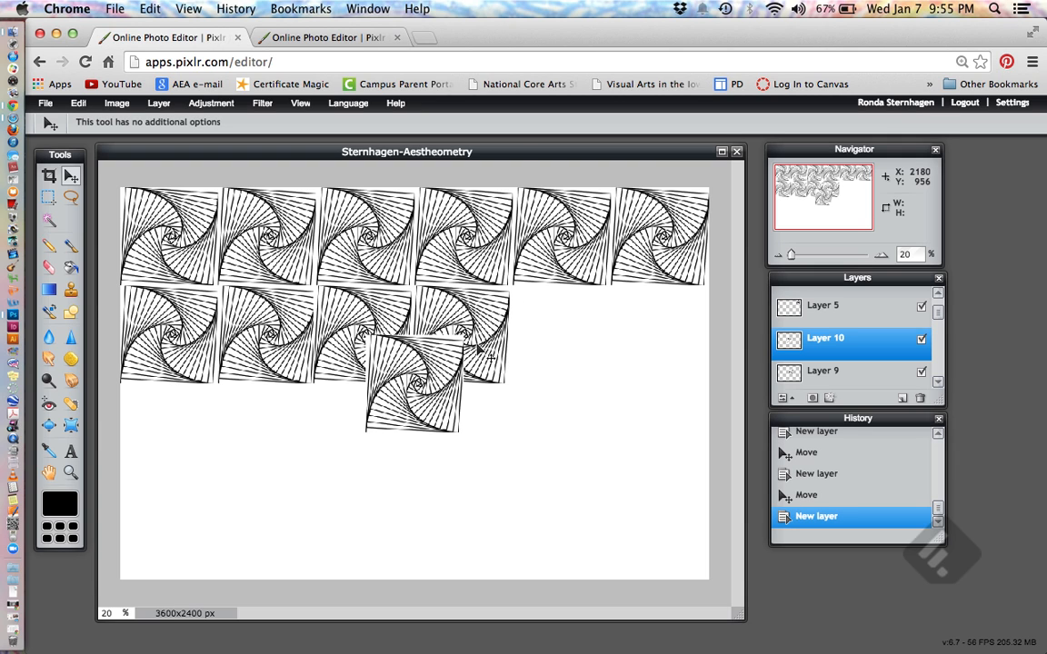
drag(425, 406, 573, 349)
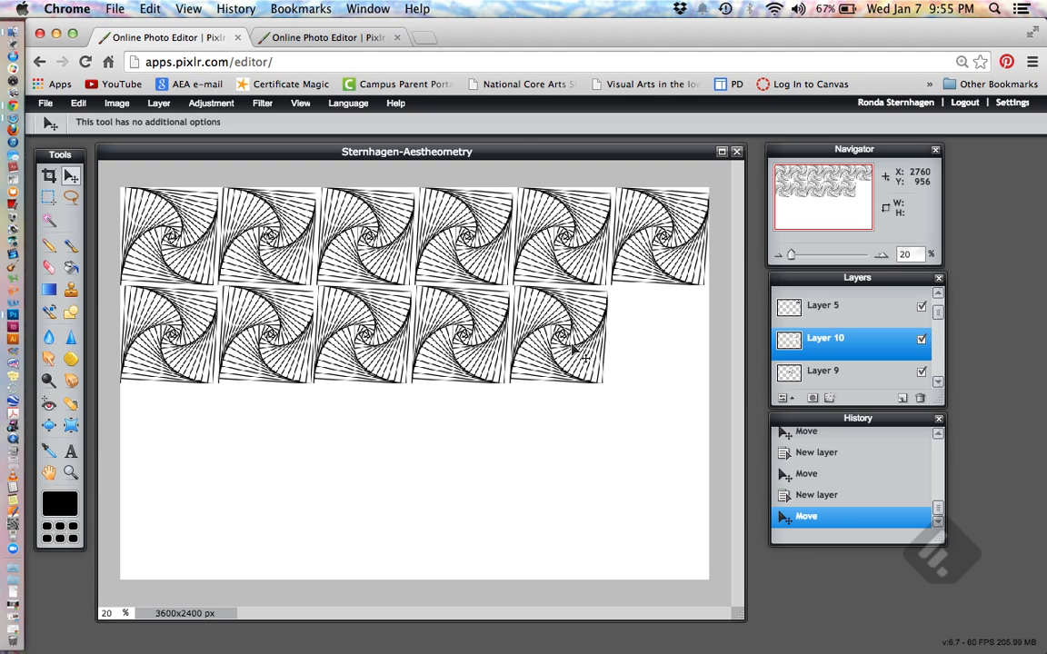
key(ctrl+v)
drag(380, 355, 651, 347)
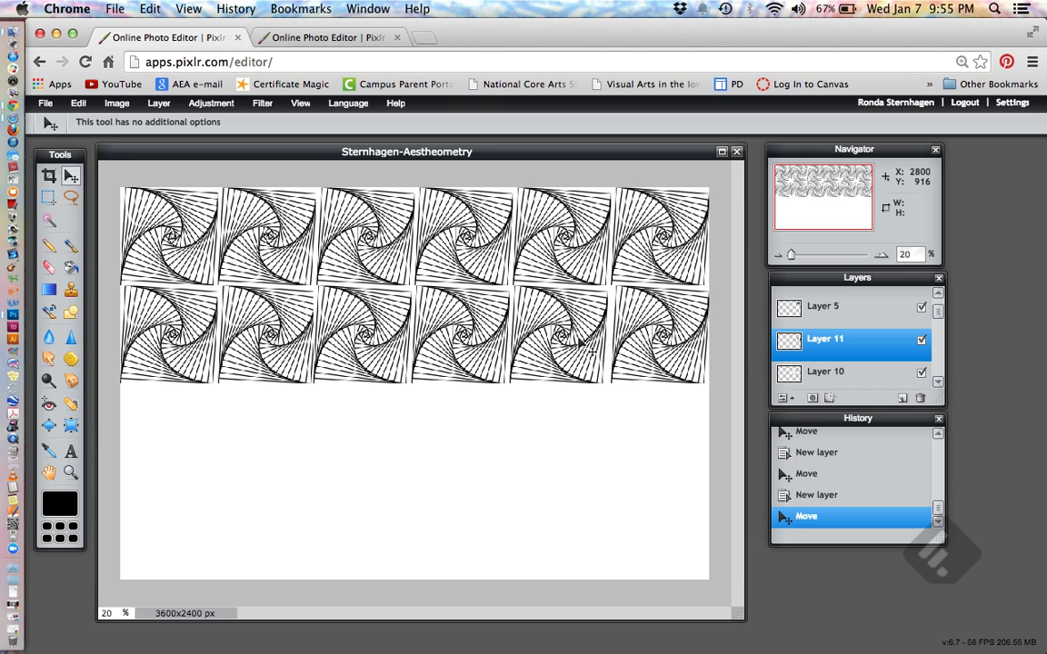
Nudge the second row's fifth, fourth and third tiles on Layers 10, 9 and 8 slightly right to align them under the upper row.
click(846, 373)
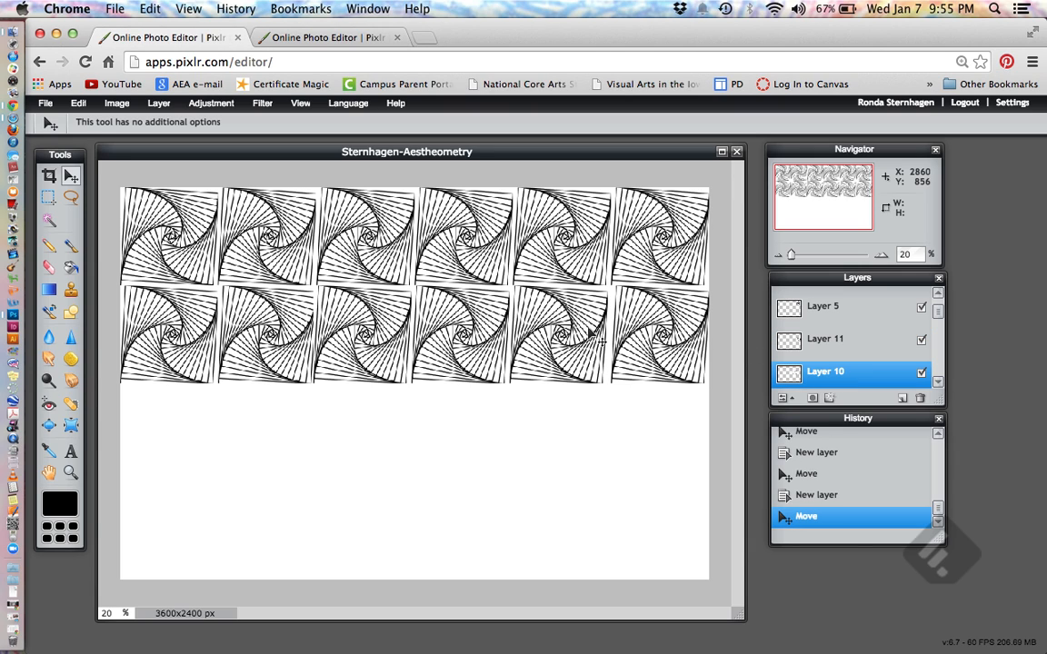
drag(548, 320, 548, 318)
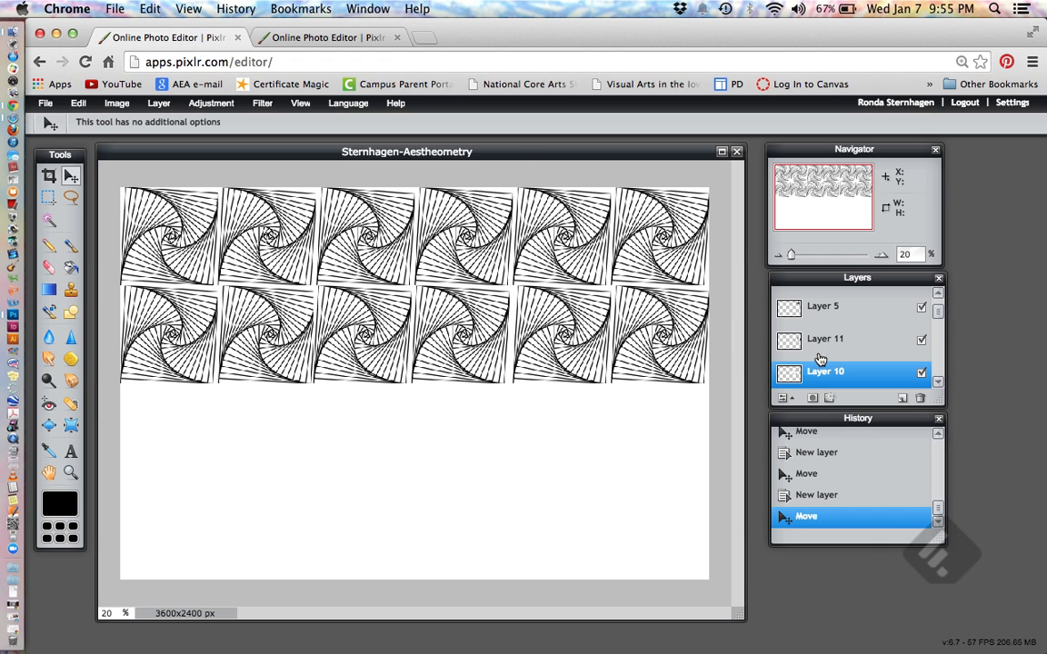
scroll(829, 342, down, 1)
scroll(829, 342, up, 1)
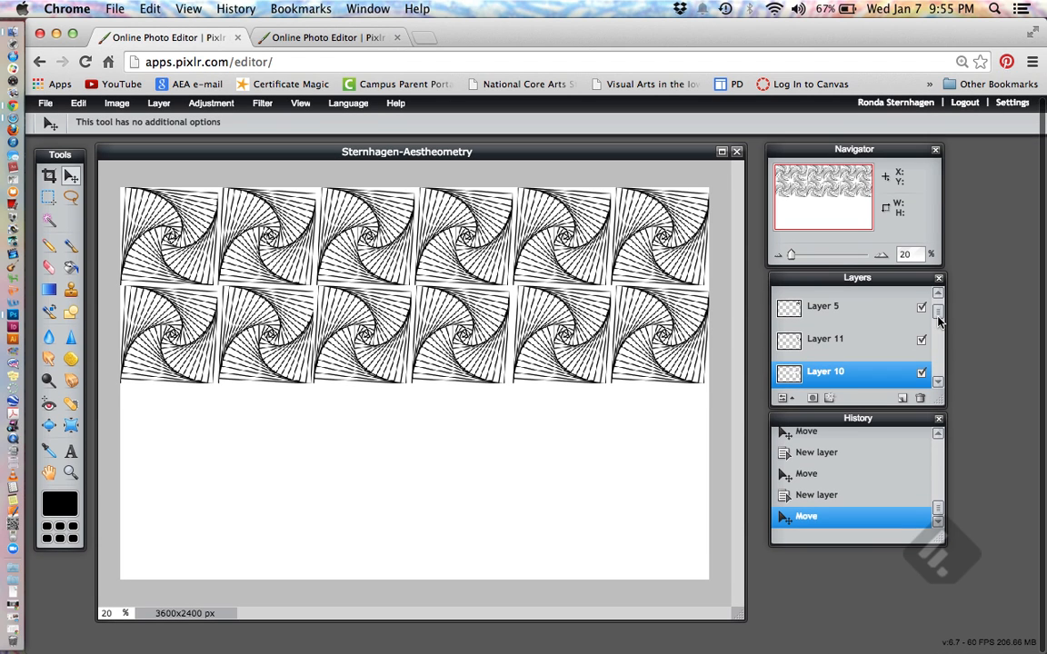
scroll(846, 300, down, 2)
click(825, 329)
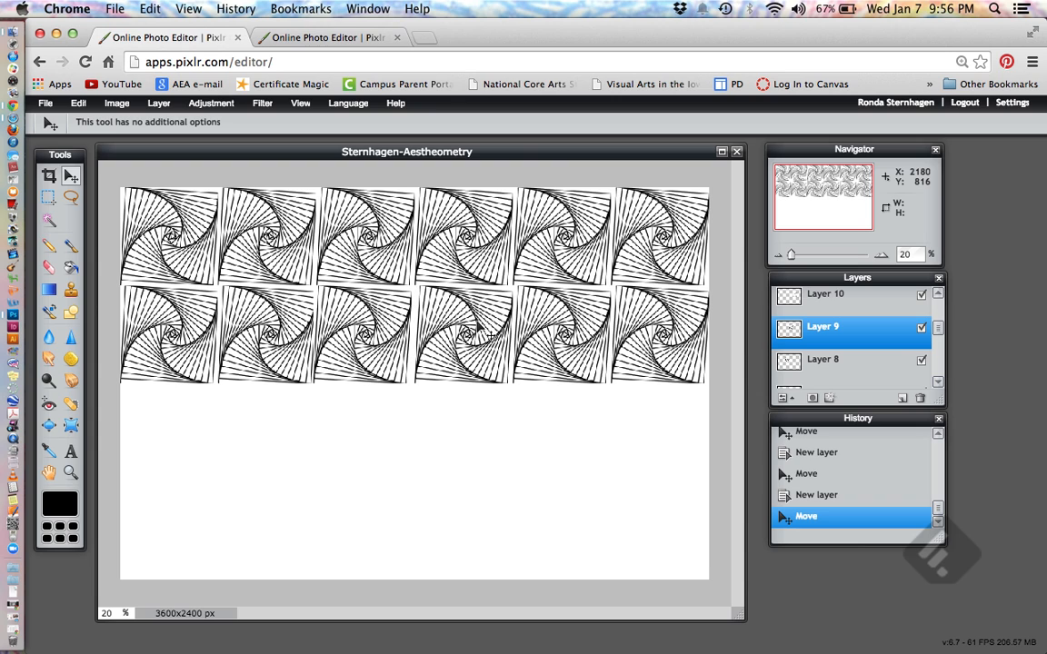
click(820, 359)
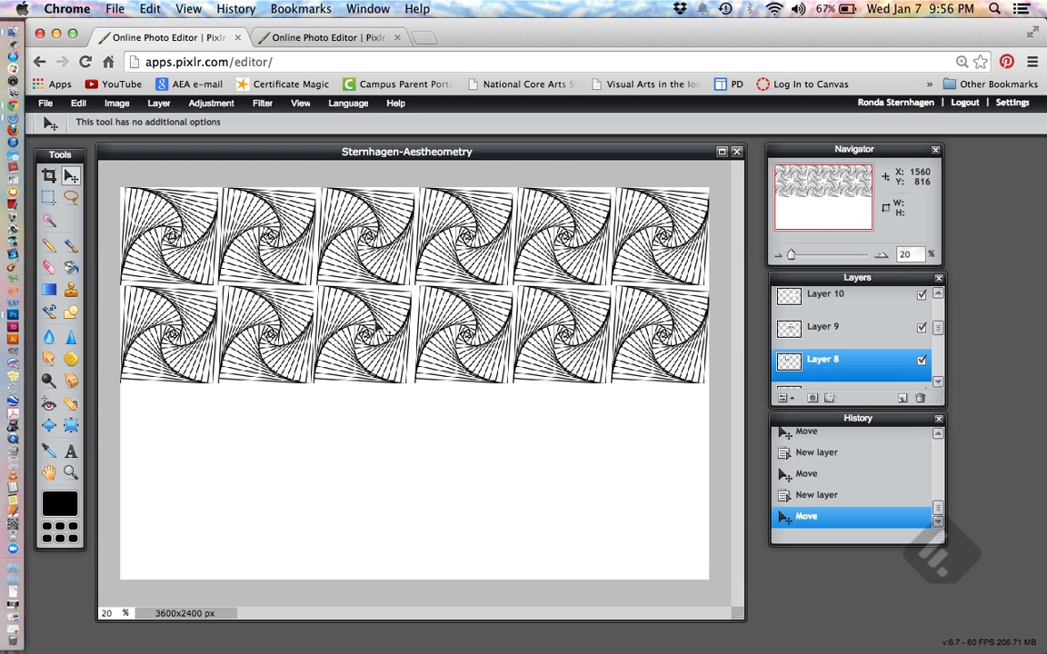
drag(372, 321, 375, 322)
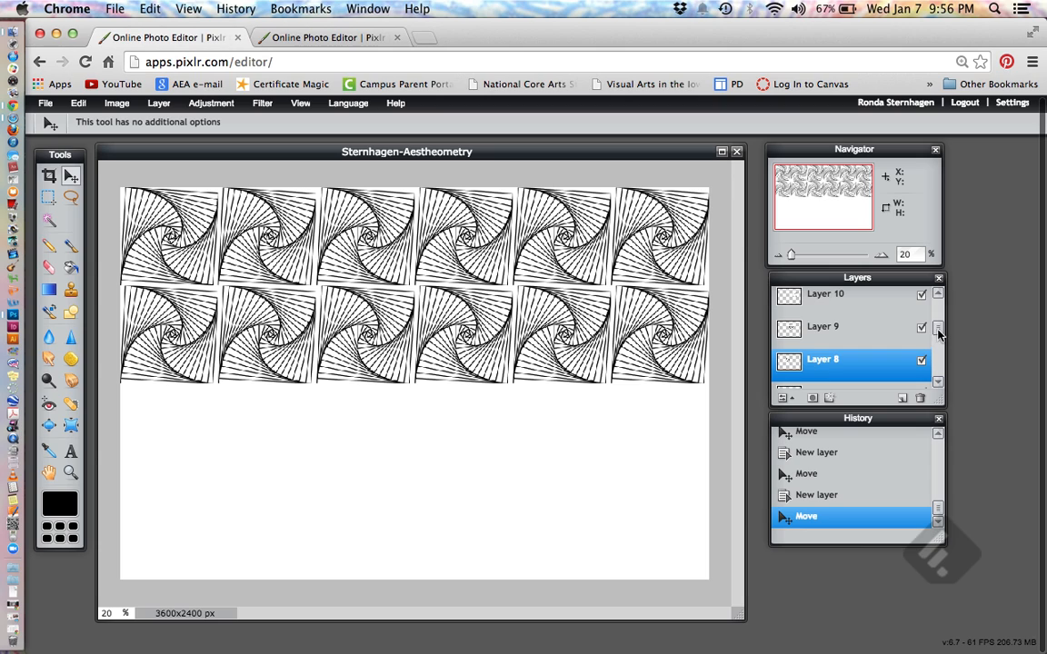
Select Layer 7 and save the two-row pattern to the Desktop as a JPEG, replacing the existing file of the same name.
scroll(928, 338, down, 2)
click(834, 335)
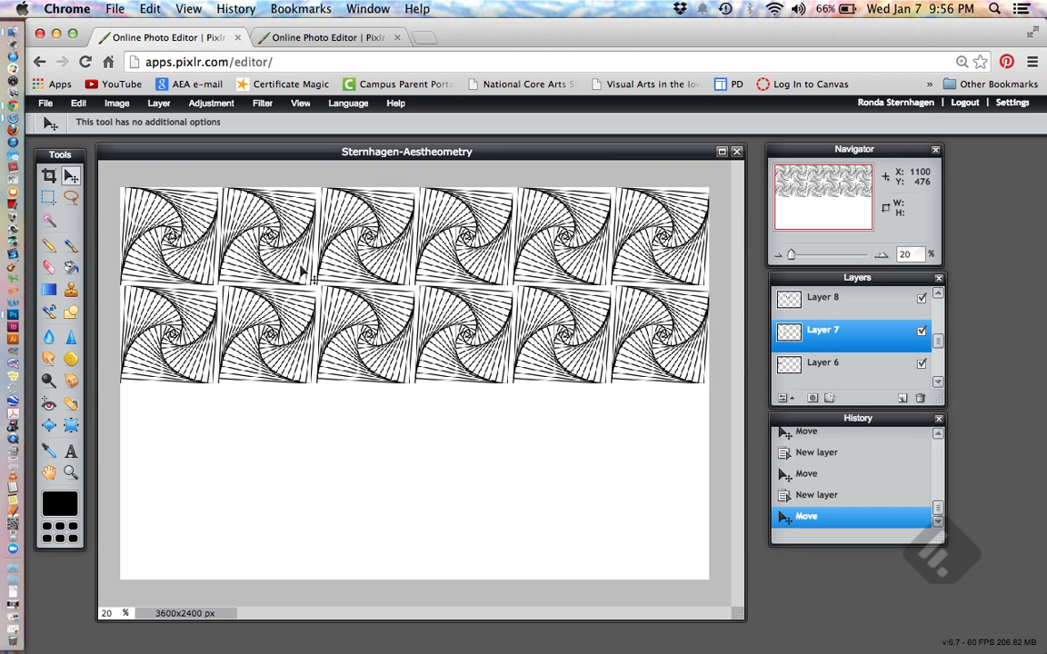
click(43, 105)
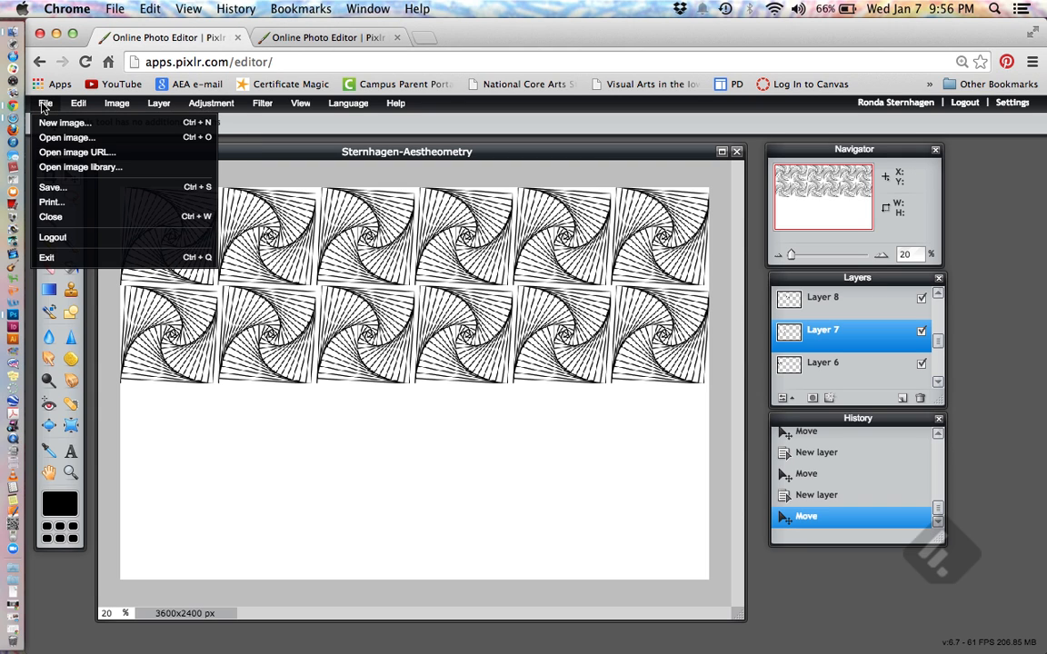
click(52, 187)
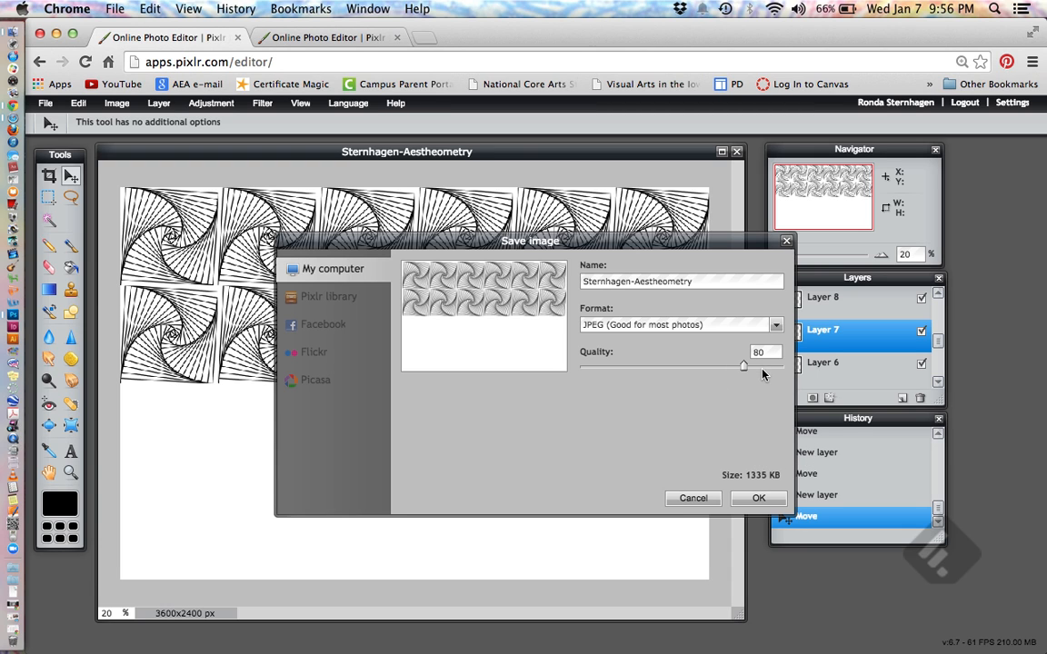
click(759, 499)
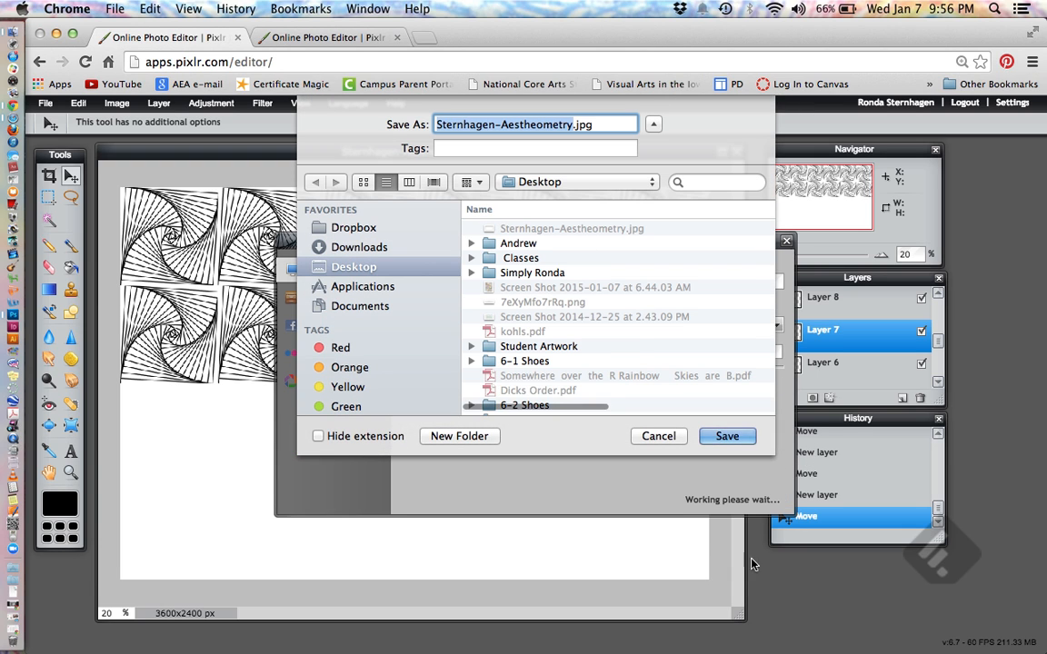
click(727, 436)
click(644, 195)
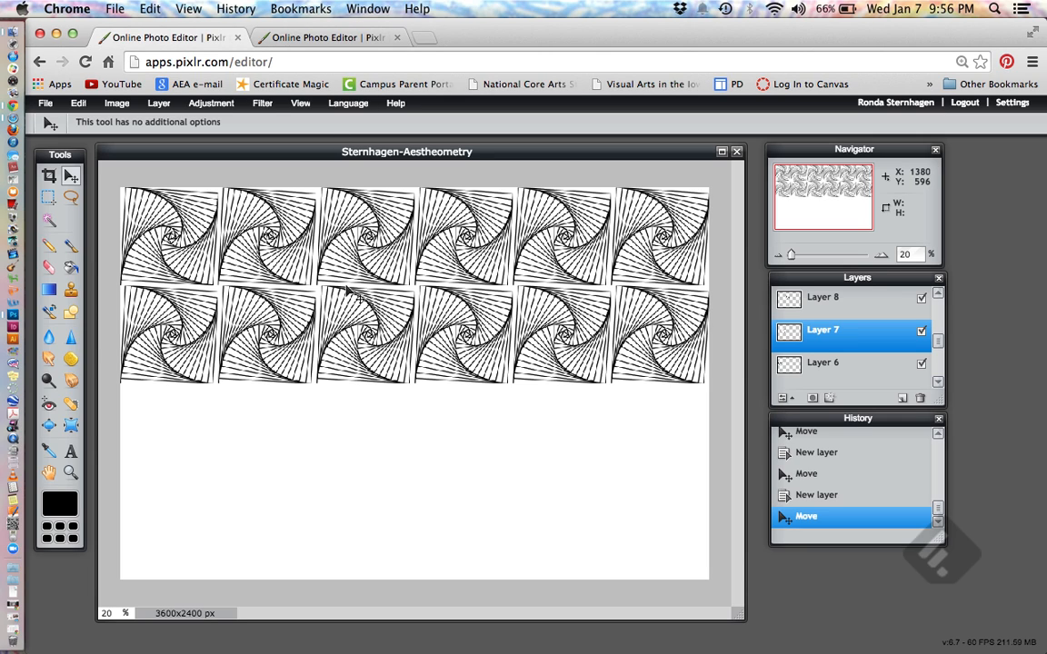
Paste two spiral copies and align them as the first and second tiles of the third row.
key(super+v)
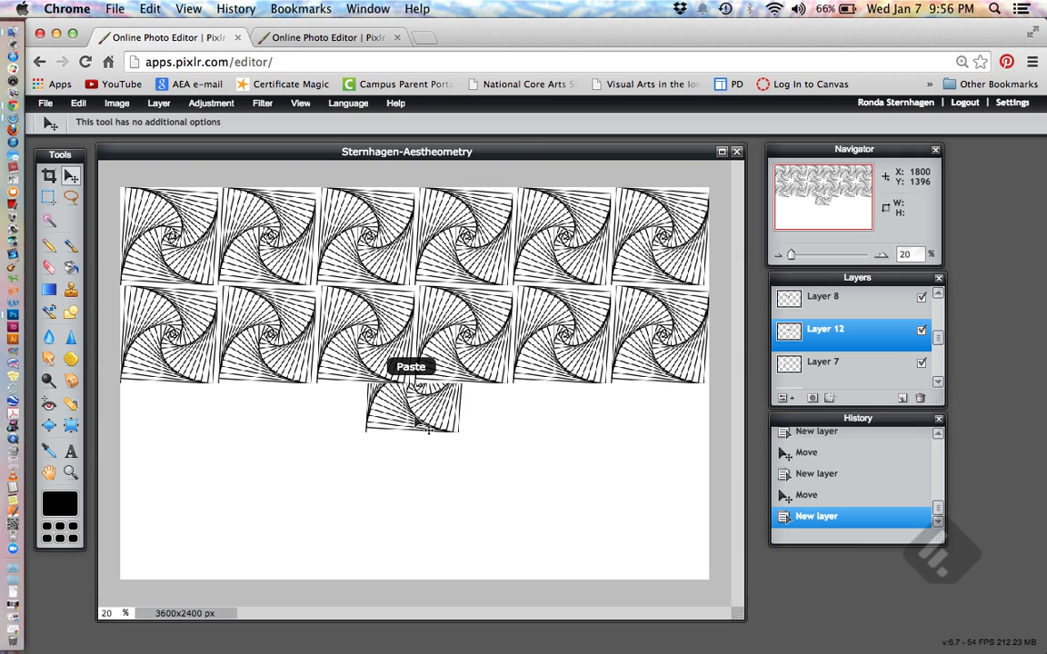
drag(428, 427, 173, 460)
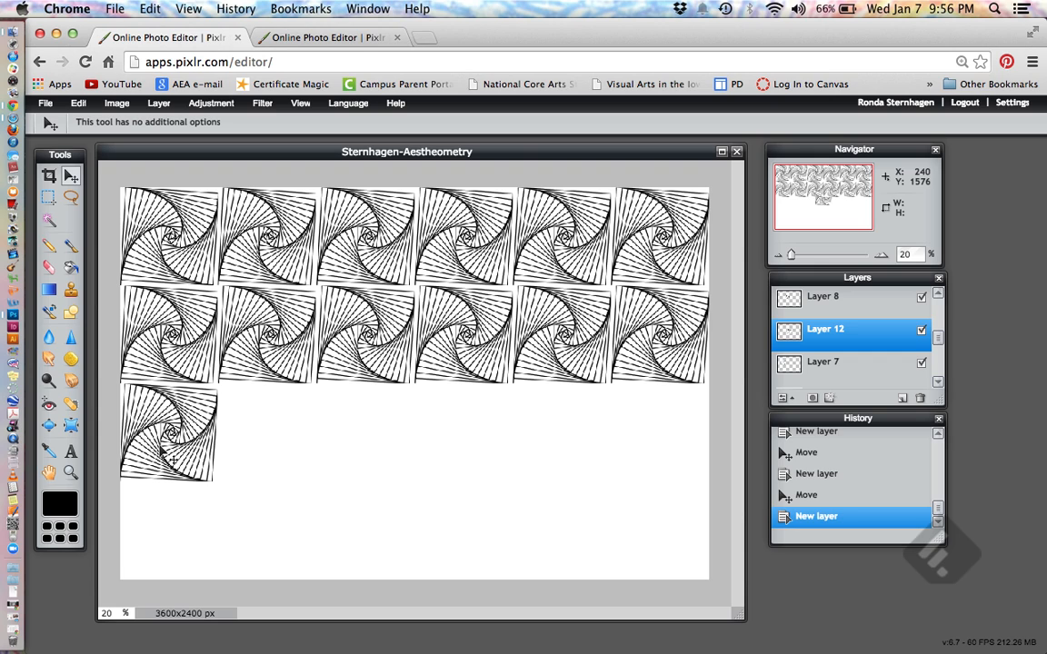
key(super+v)
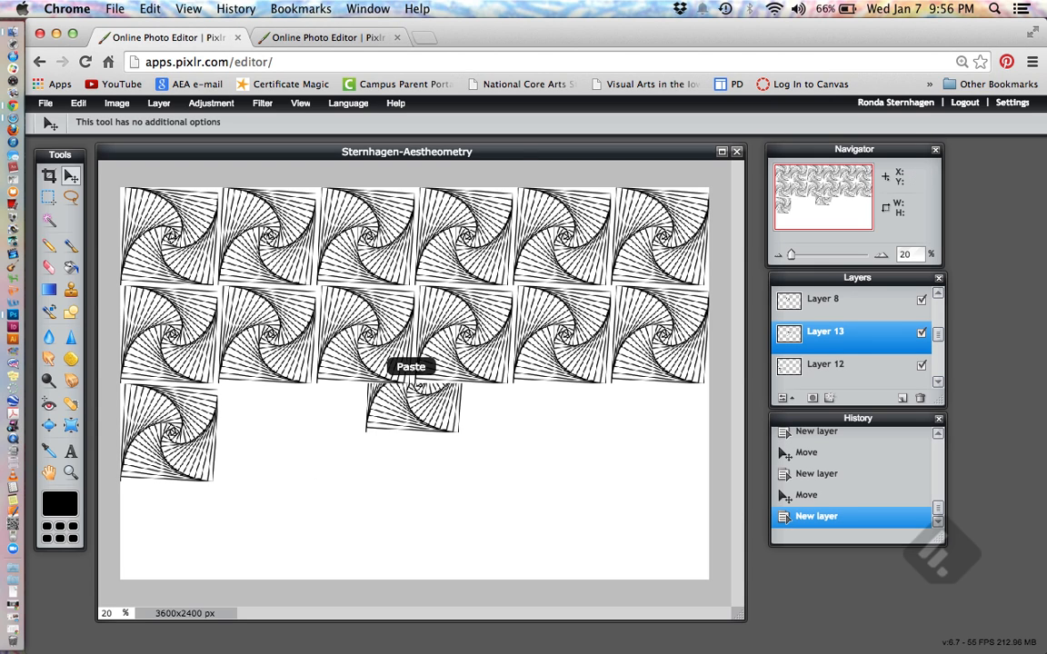
drag(413, 426, 266, 452)
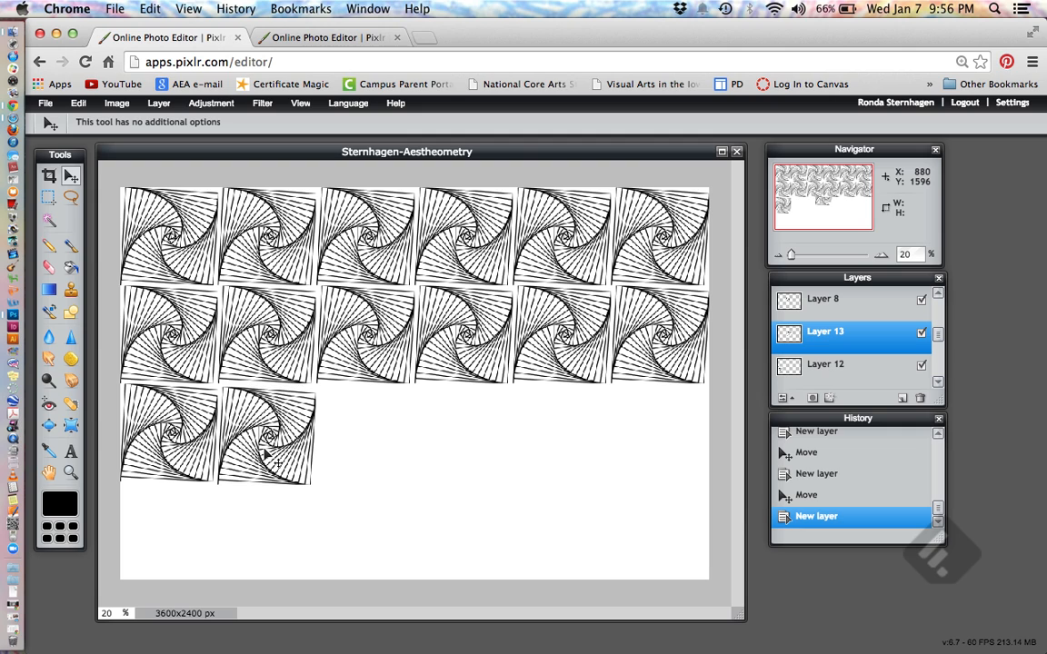
drag(265, 446, 266, 447)
Paste two more spiral copies and place them as the third and fourth tiles of the third row.
key(super+v)
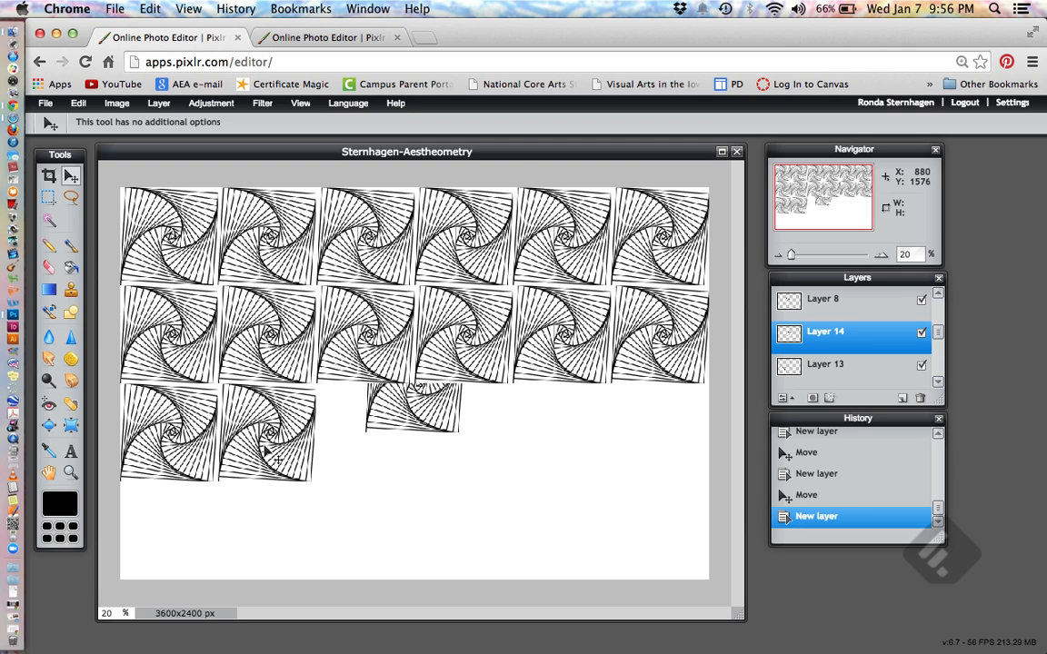
drag(423, 405, 374, 459)
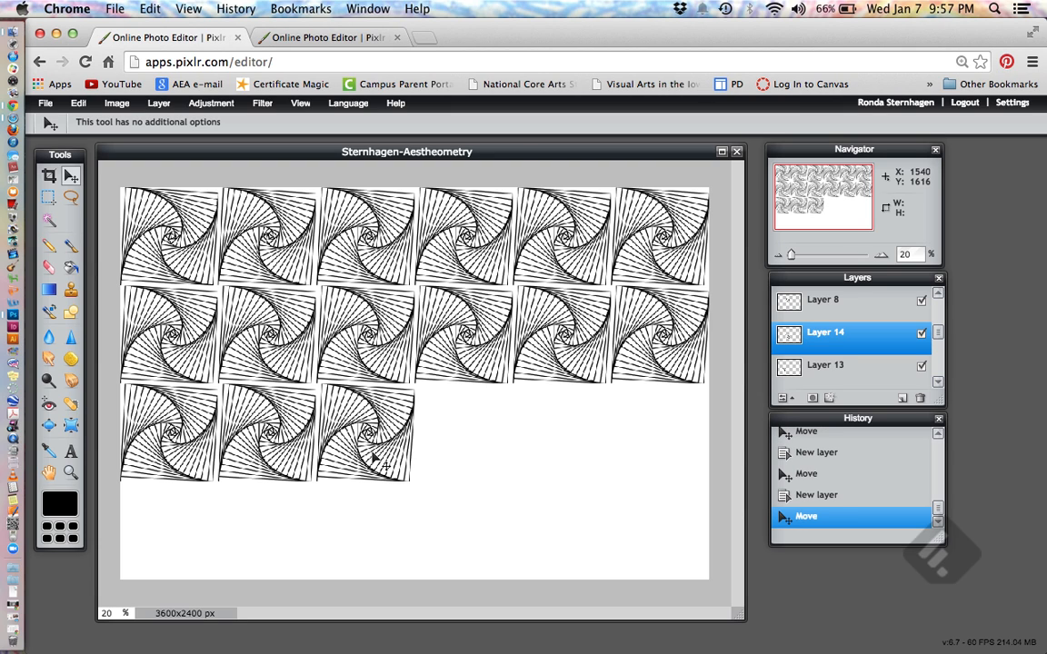
key(super+v)
drag(435, 420, 481, 468)
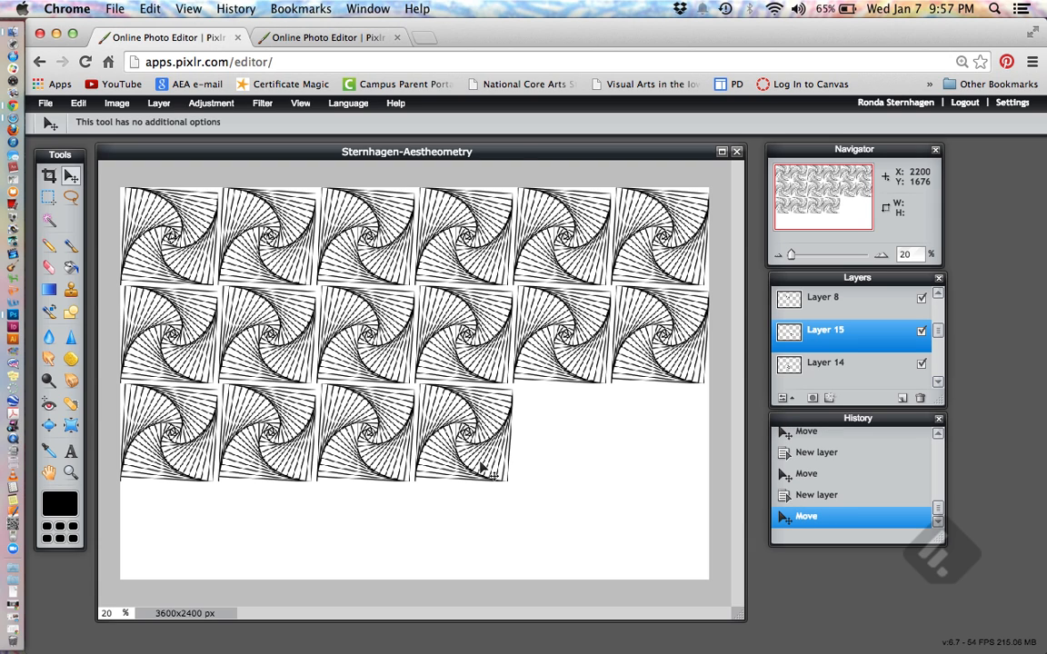
Paste two further spiral copies as the fifth and sixth tiles, completing the third row to the canvas's right edge.
key(super+v)
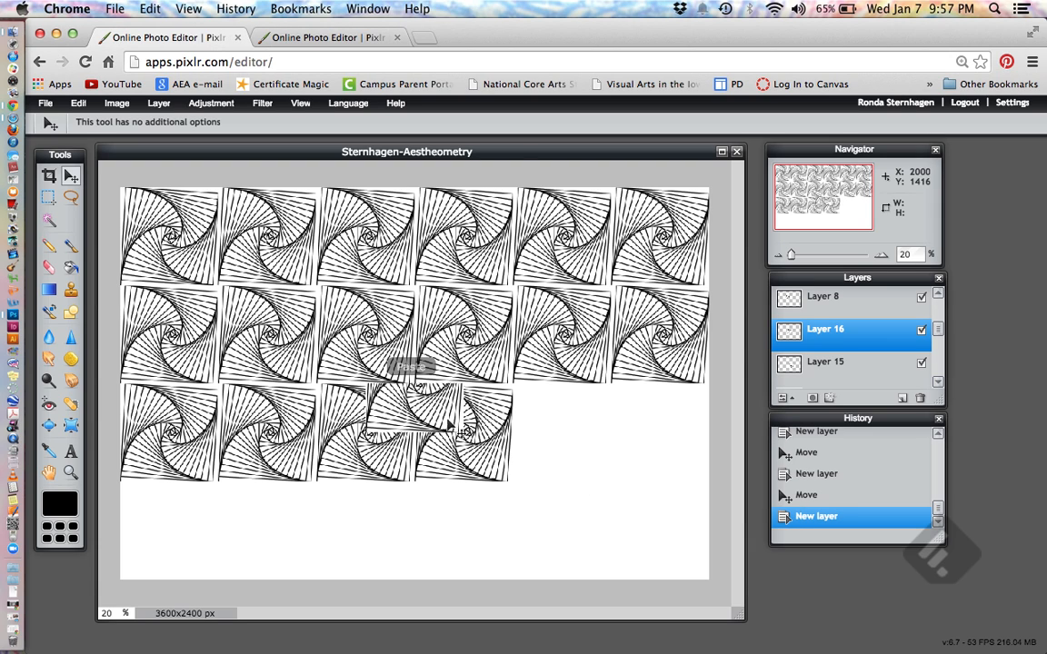
drag(435, 405, 581, 463)
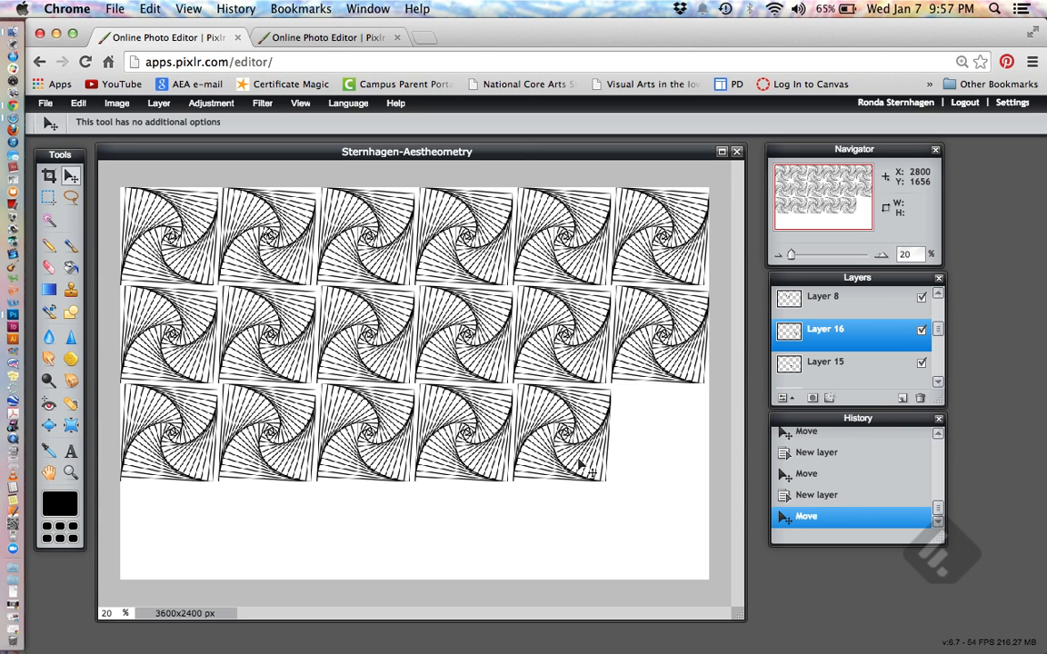
key(ctrl+v)
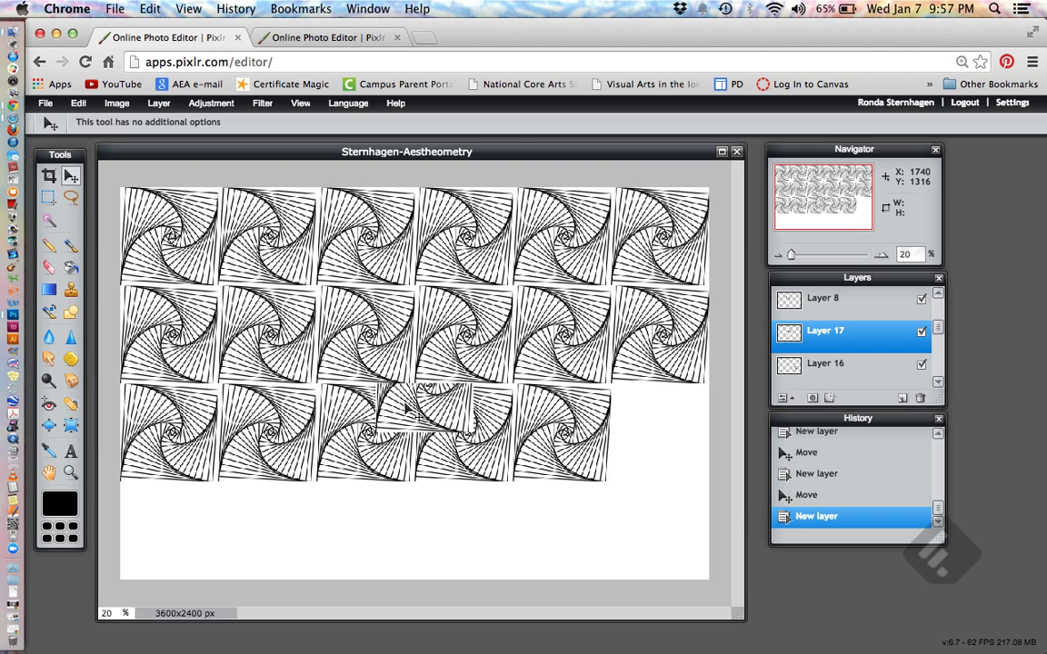
drag(406, 409, 642, 458)
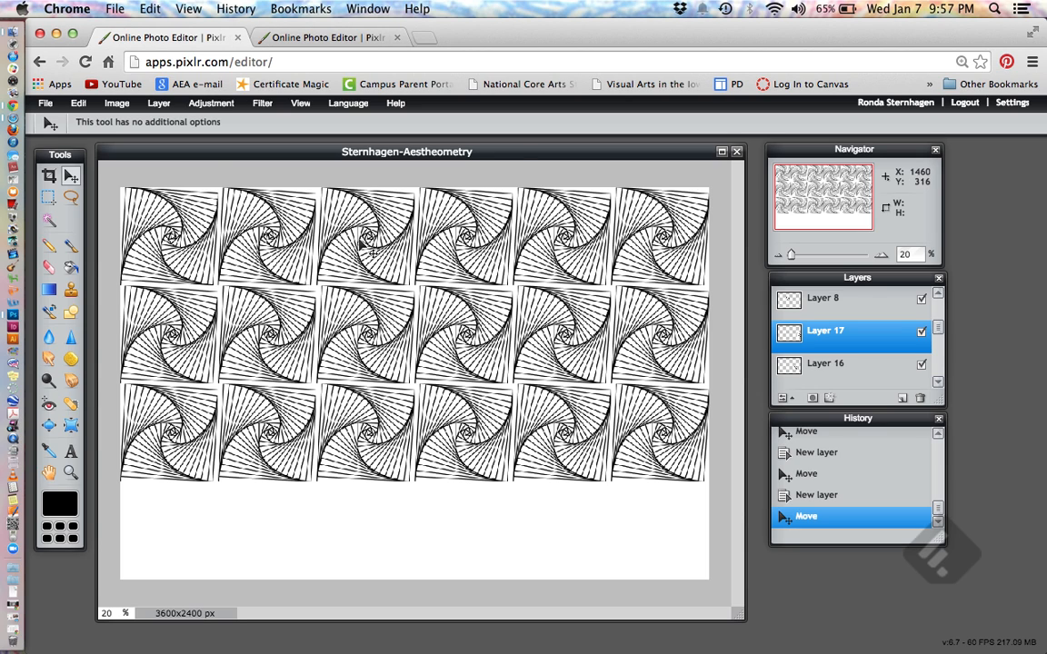
Save the three-row pattern as a JPEG over the existing file on the Desktop.
click(45, 103)
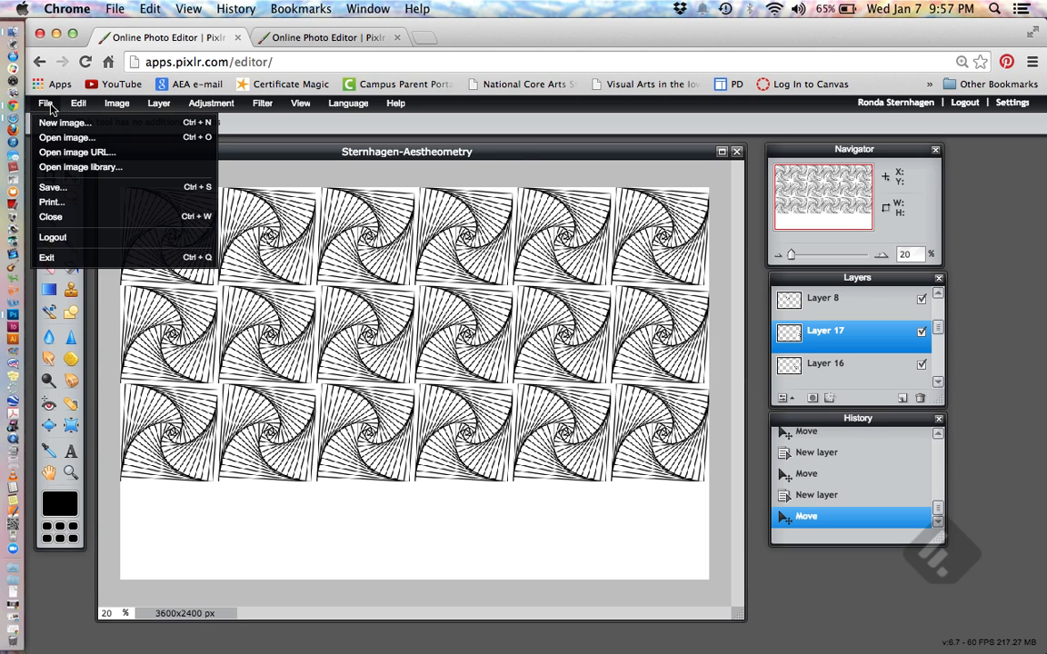
click(56, 189)
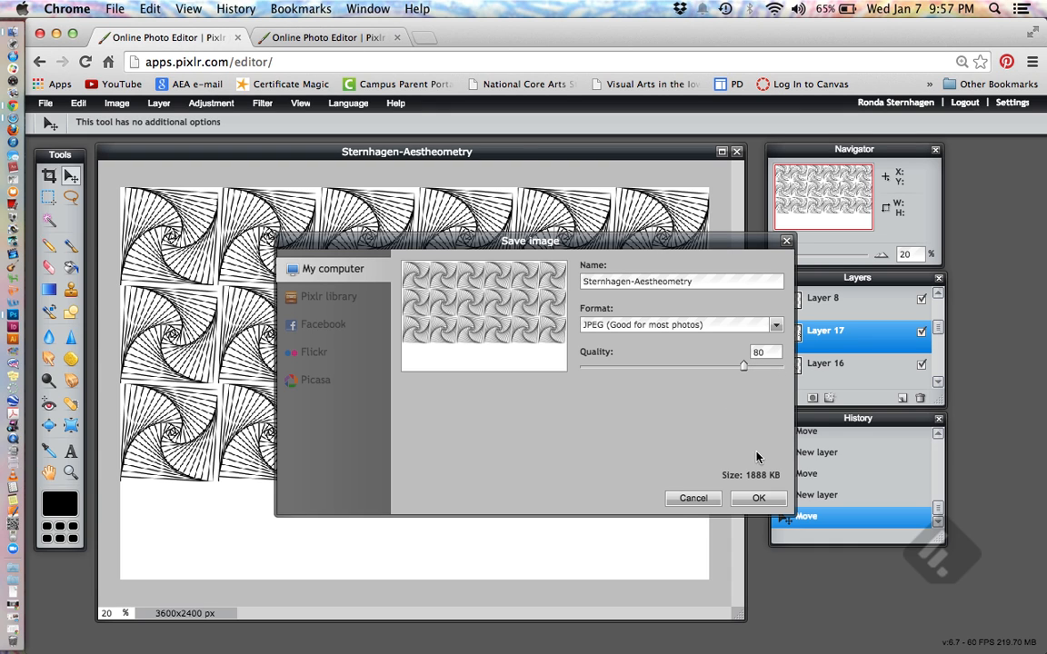
click(758, 498)
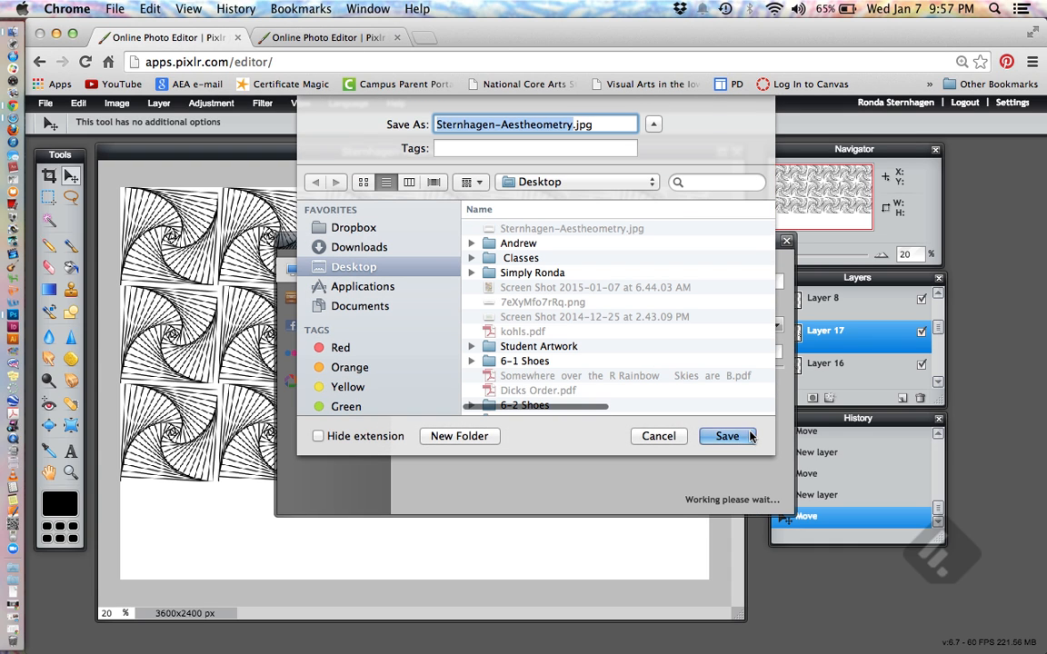
click(729, 436)
click(651, 193)
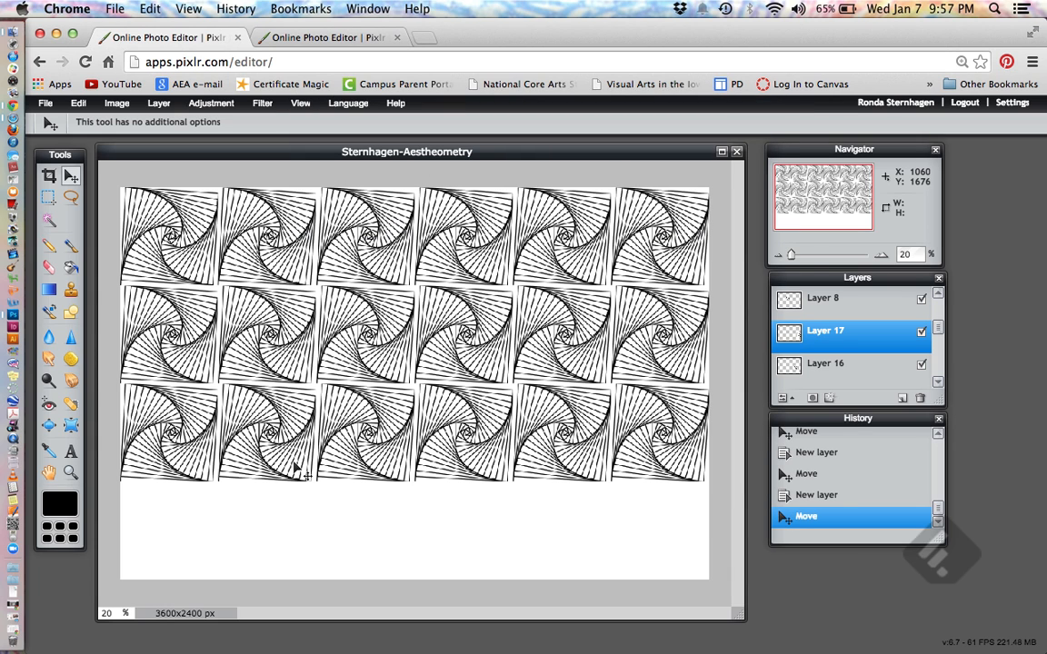
Paste two spiral copies and align them as the first and second tiles of the fourth row, along the canvas's lower edge.
key(ctrl+v)
drag(400, 405, 176, 549)
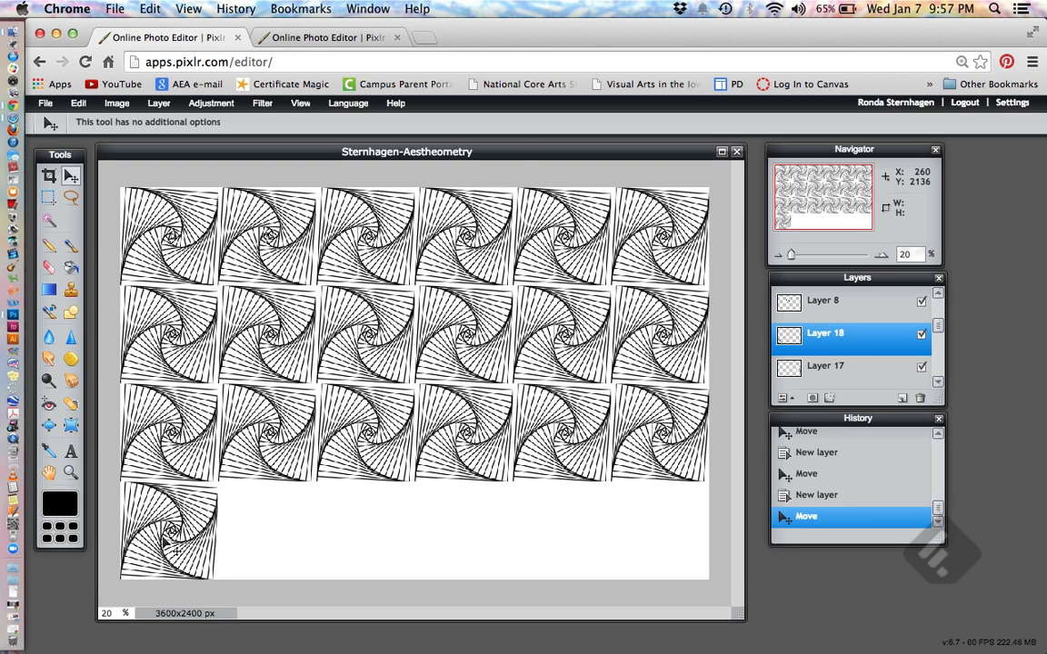
key(ctrl+v)
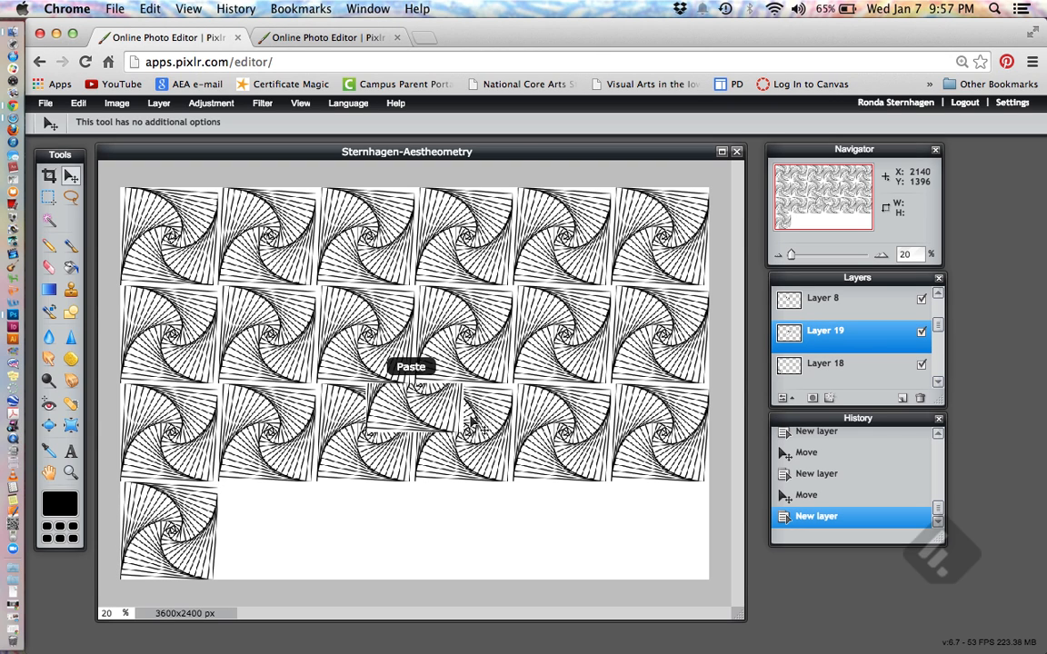
drag(445, 398, 311, 558)
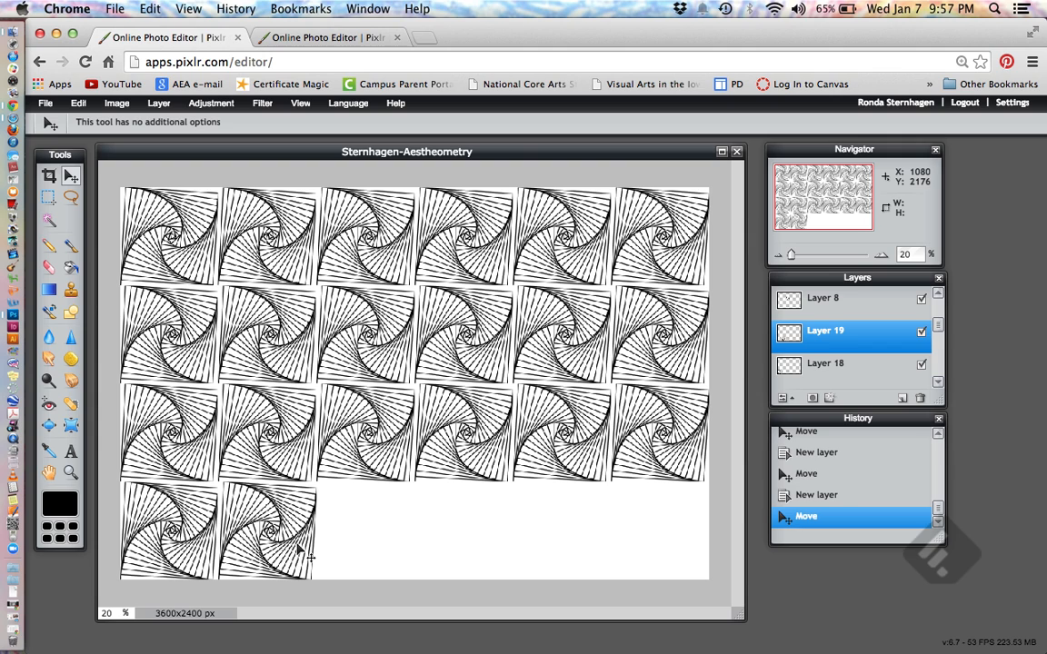
Paste two more spiral copies and place them as the third and fourth tiles of the fourth row.
key(ctrl+v)
drag(393, 338, 373, 546)
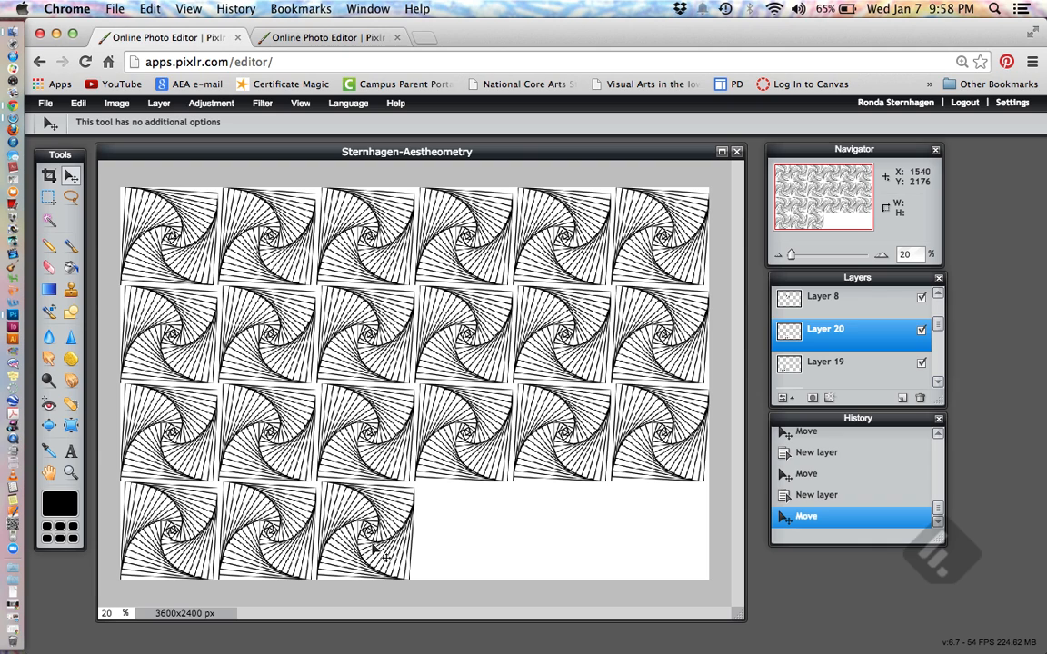
key(ctrl+v)
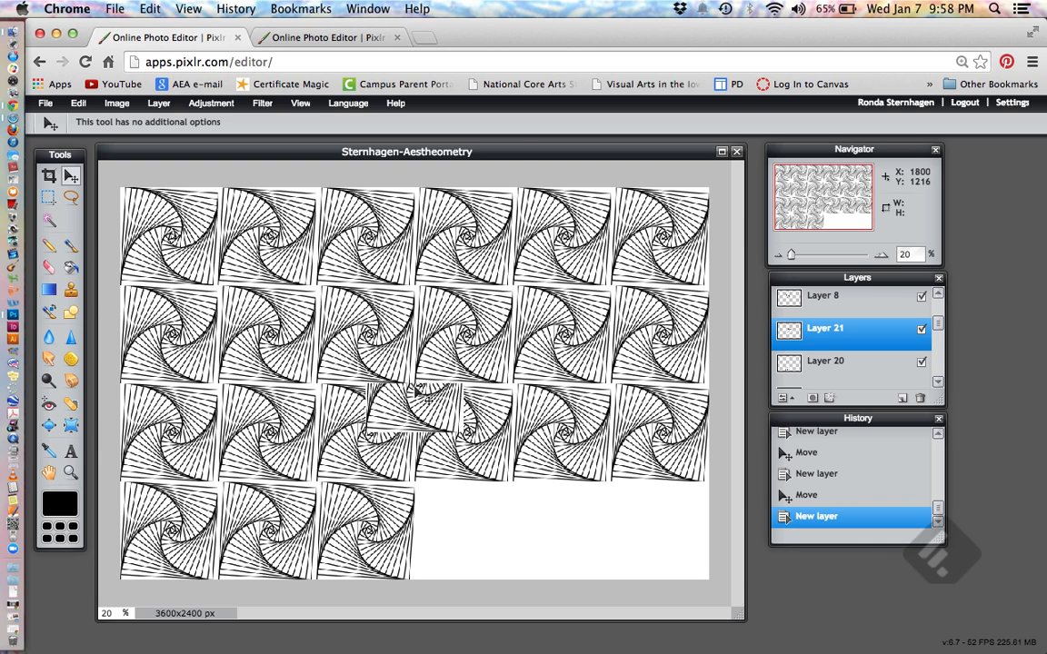
drag(385, 408, 464, 539)
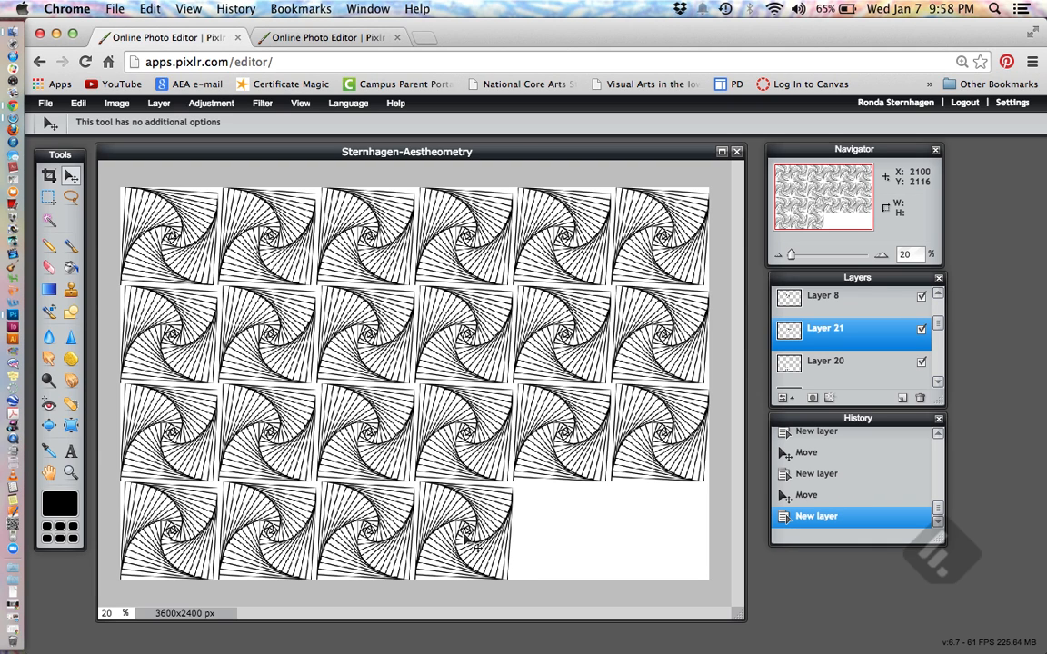
Paste the last two spiral copies as the fifth and sixth tiles of the fourth row, filling the canvas.
key(ctrl+v)
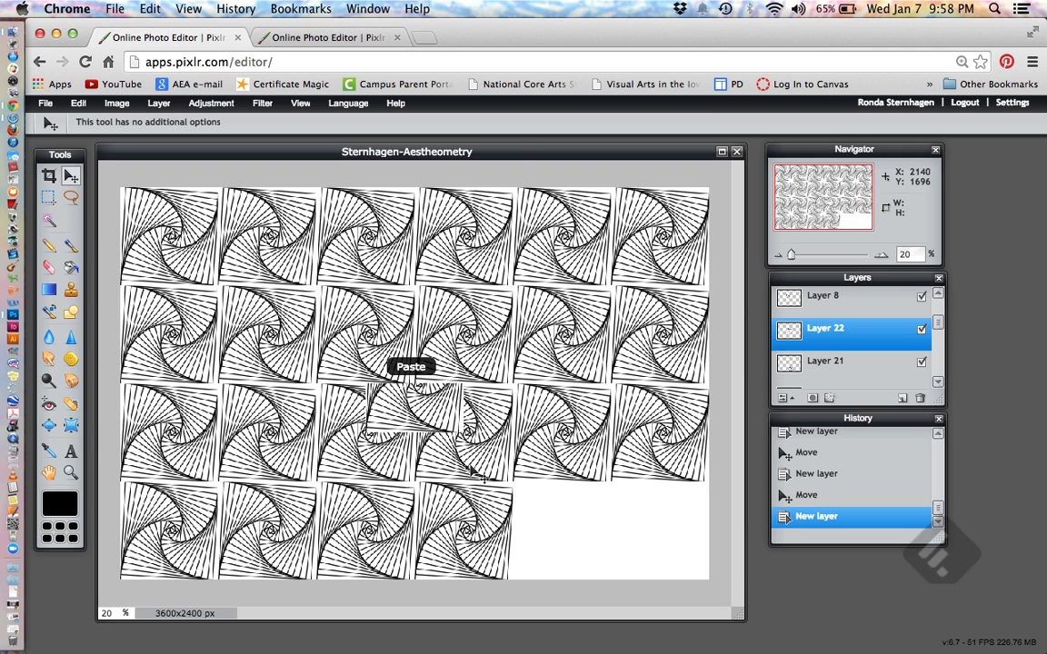
drag(422, 415, 571, 564)
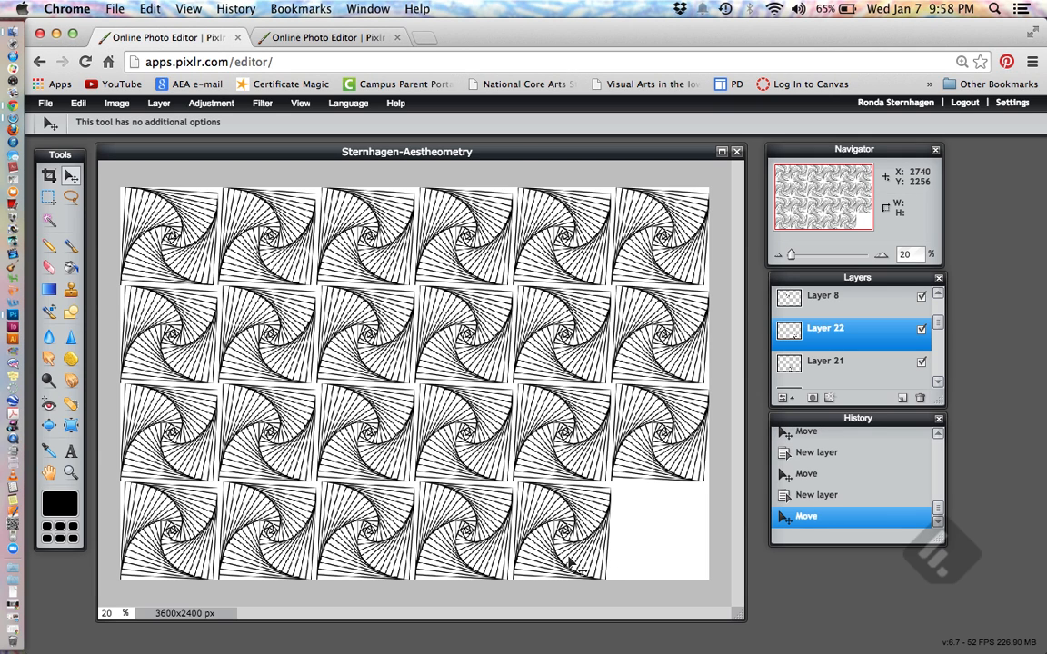
key(super+v)
drag(445, 397, 688, 550)
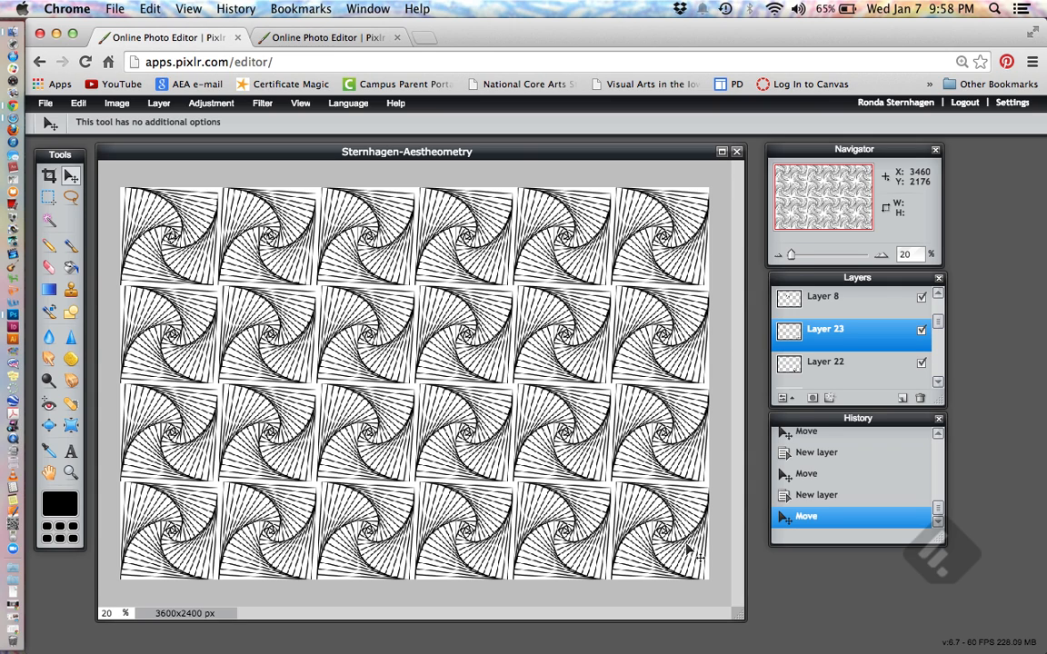
Save the full four-row pattern as a JPEG at quality 100, replacing the existing file on the Desktop.
key(super+s)
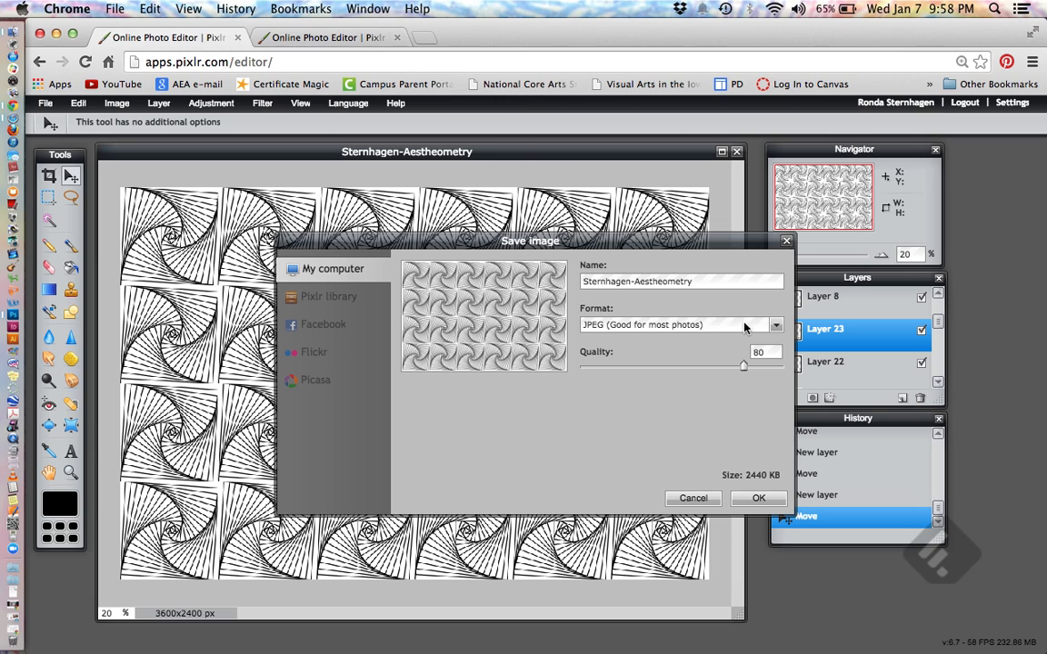
double_click(755, 352)
text(1)
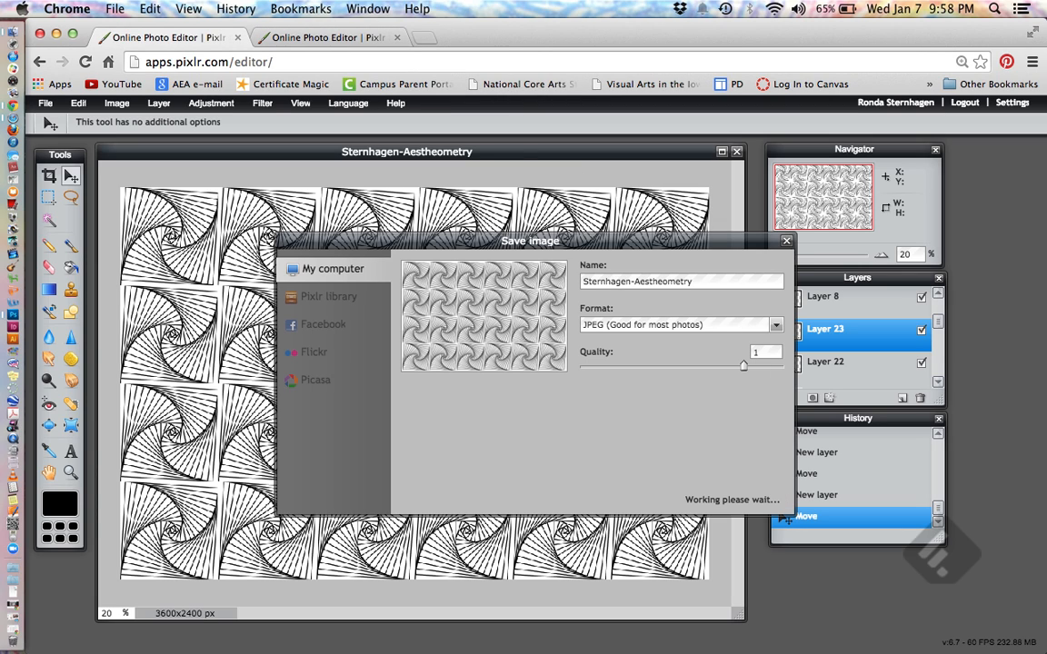
text(00)
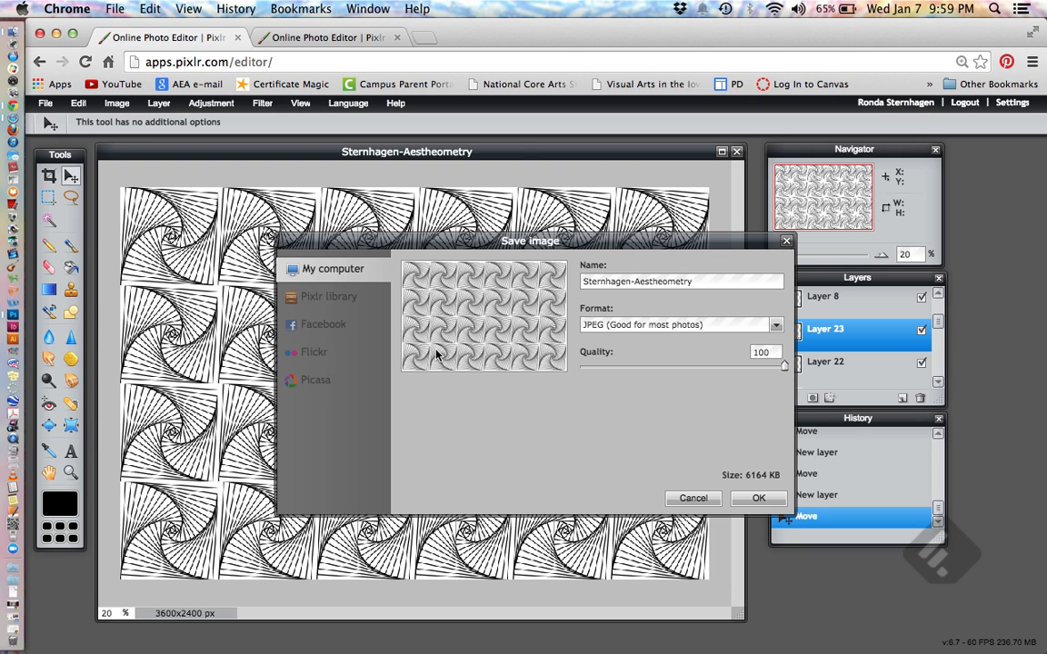
click(770, 499)
click(727, 436)
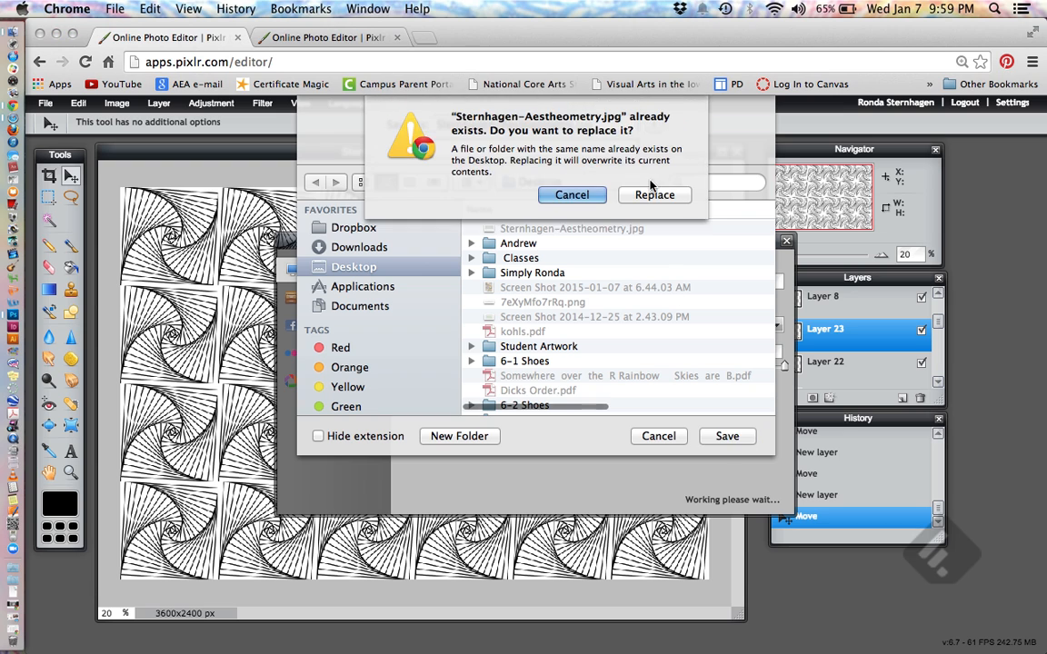
click(650, 198)
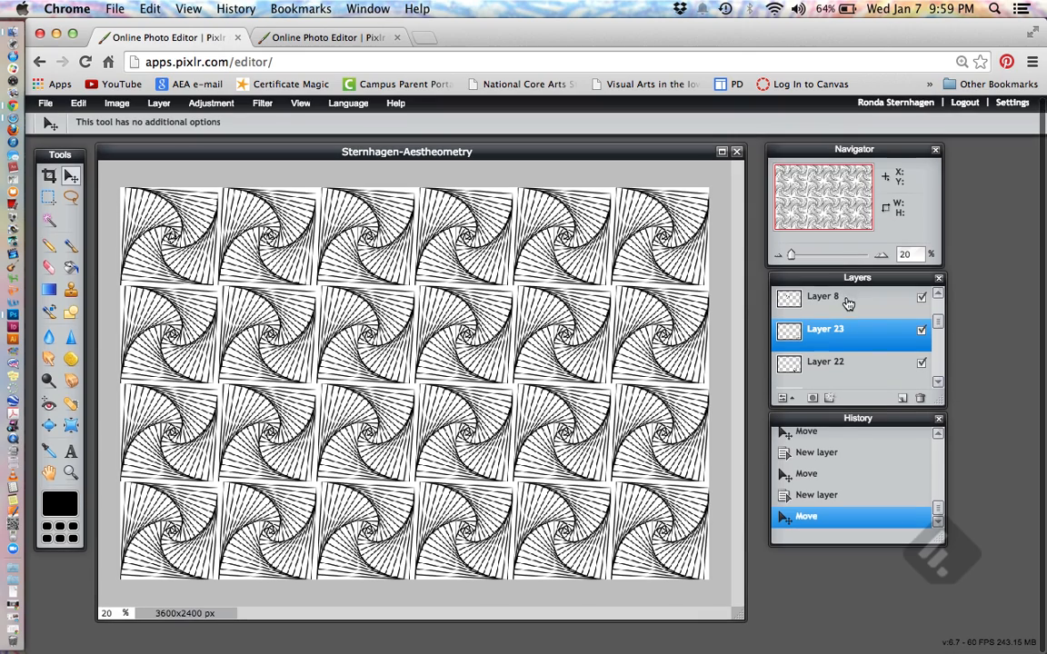
Move Layer 23 below Layer 22 in the layer order and look through the whole layer stack.
drag(843, 329, 841, 374)
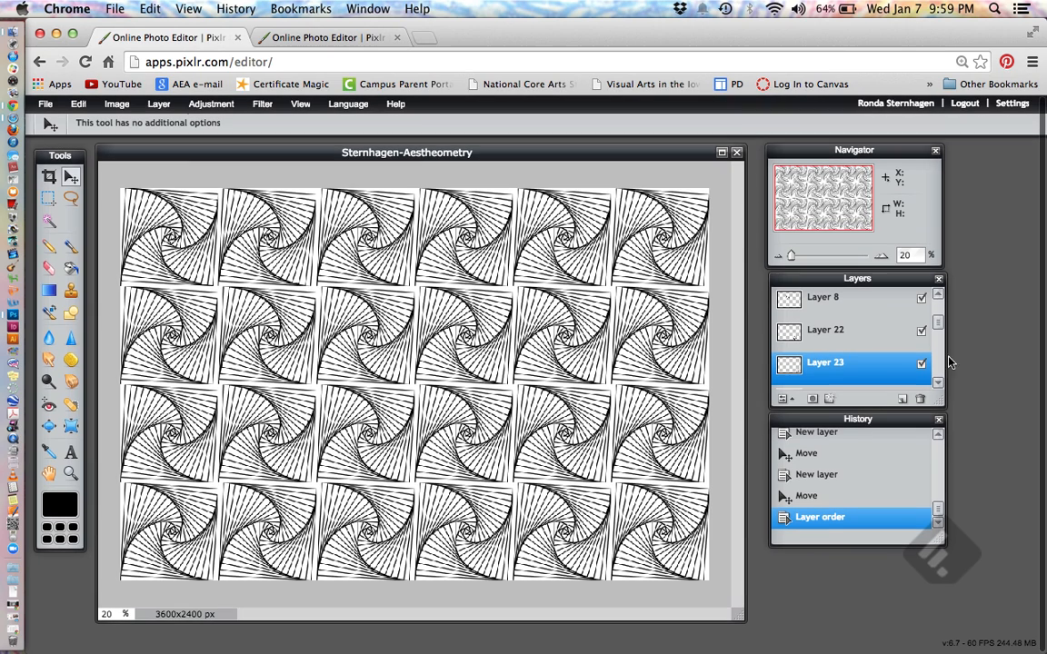
drag(939, 330, 939, 355)
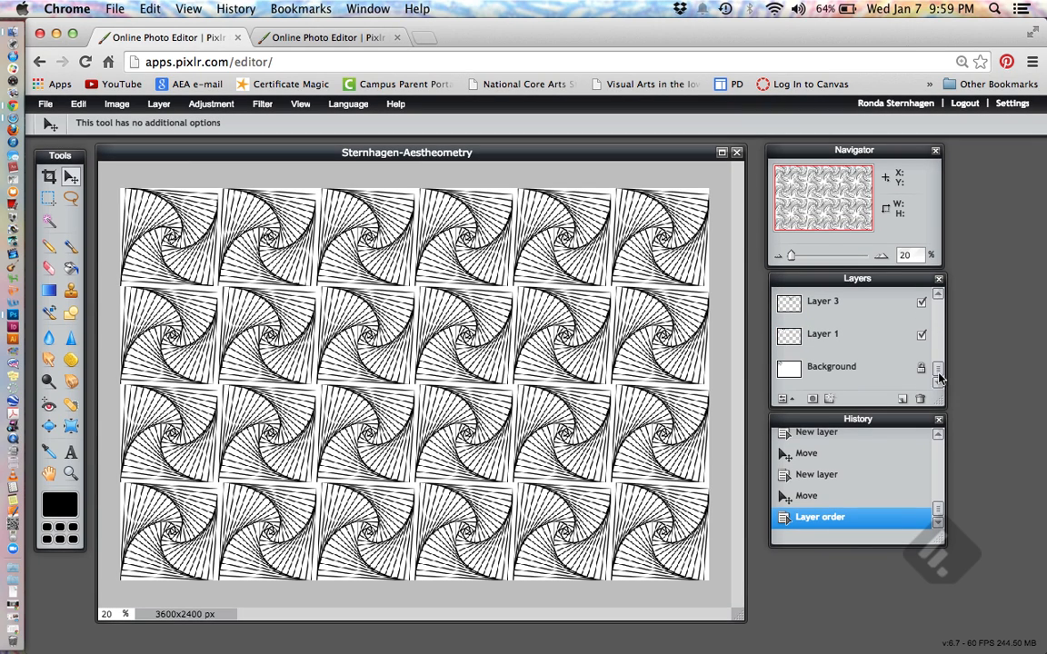
drag(939, 374, 929, 290)
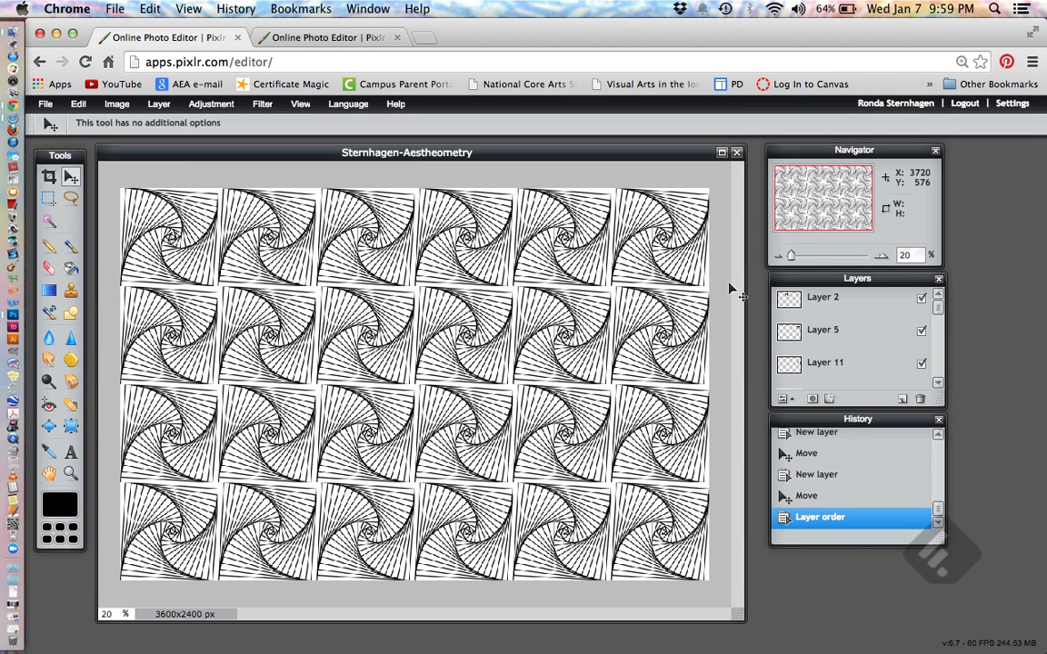